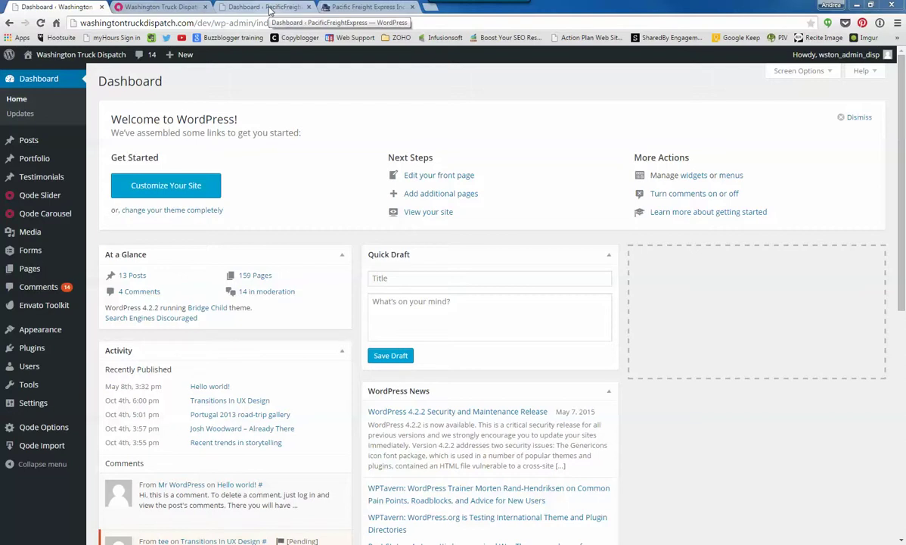
# - Glance at the Pacific Freight Express and Graham Trucking sites, then return to the WordPress admin
pyautogui.click(337, 7)
pyautogui.click(231, 8)
pyautogui.click(47, 9)
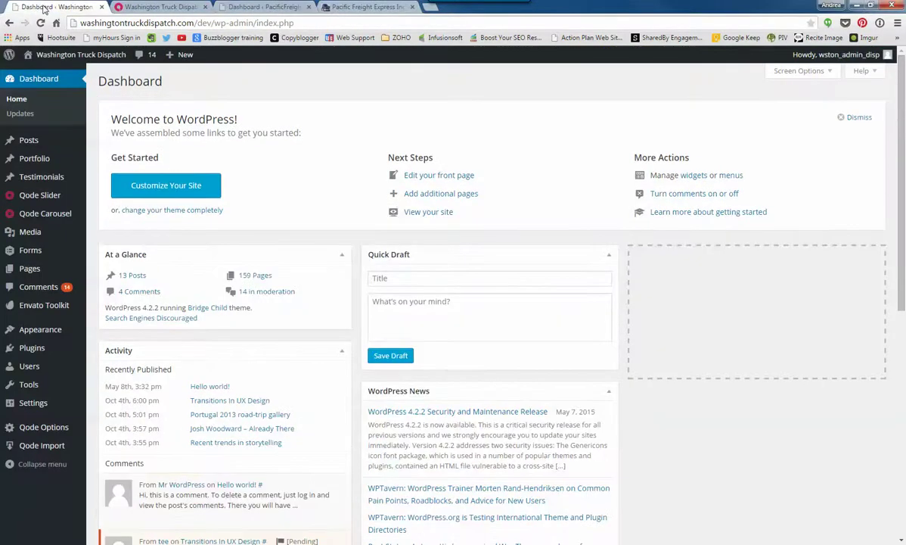
pyautogui.click(157, 7)
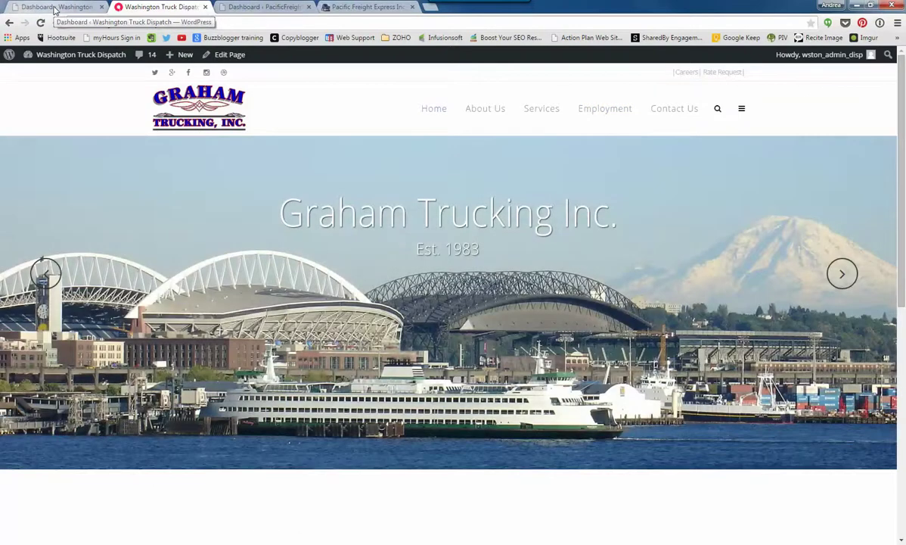
pyautogui.click(54, 8)
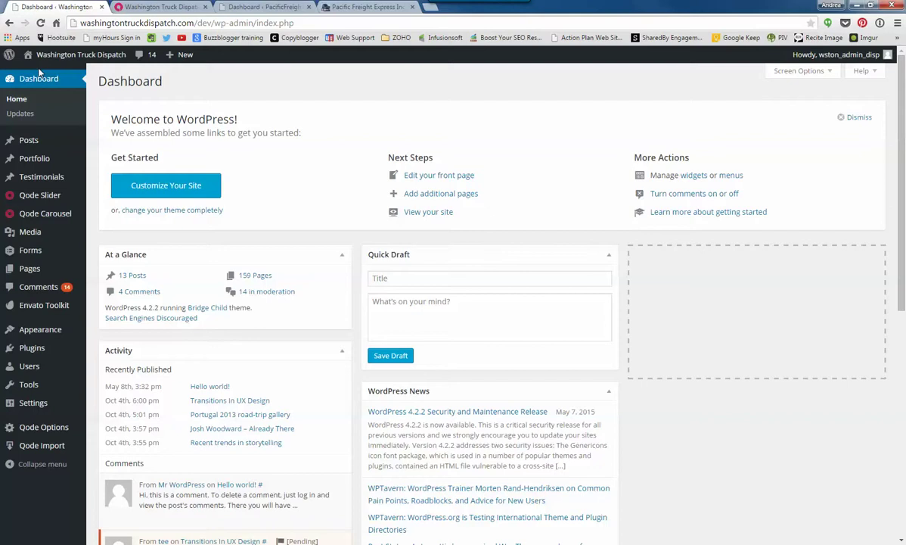
# - Open Qode Options > Logo and compare it with the Graham Trucking logo on the live site
pyautogui.moveTo(43, 436)
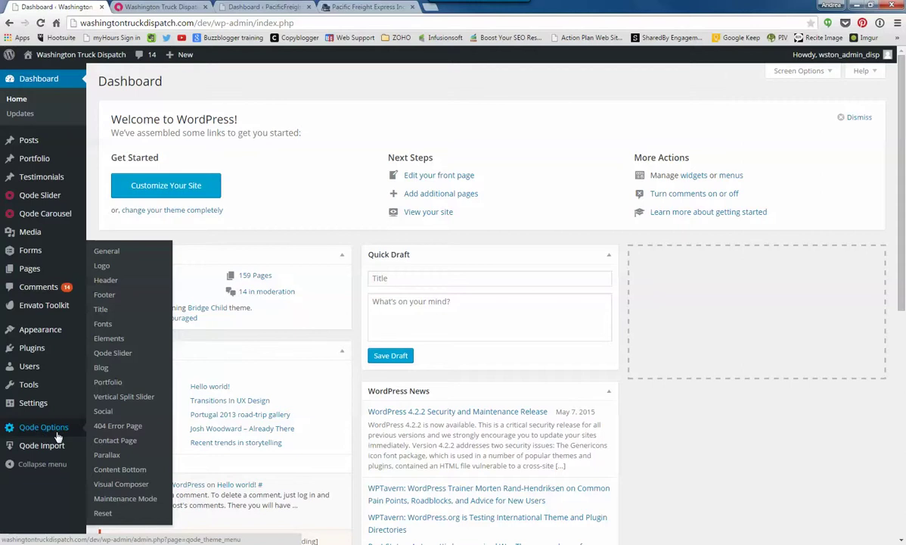
pyautogui.click(102, 269)
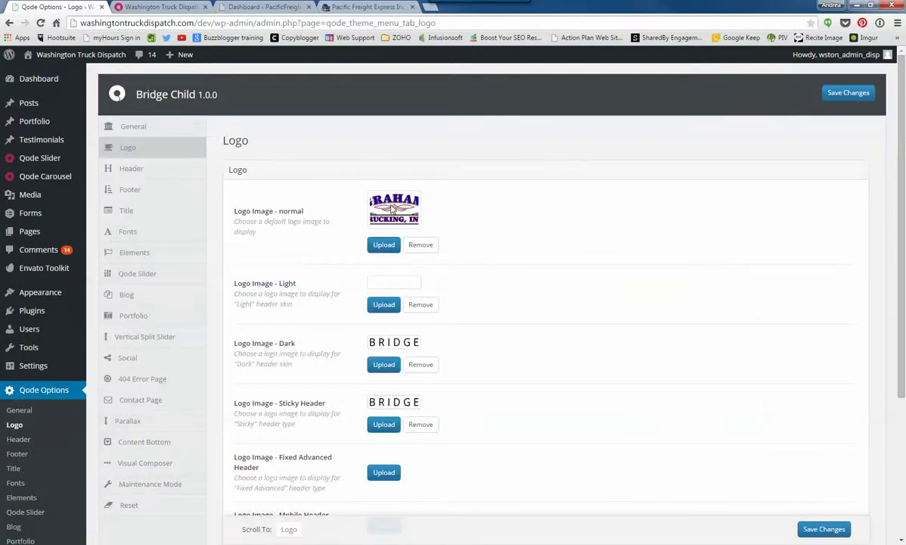
pyautogui.click(130, 7)
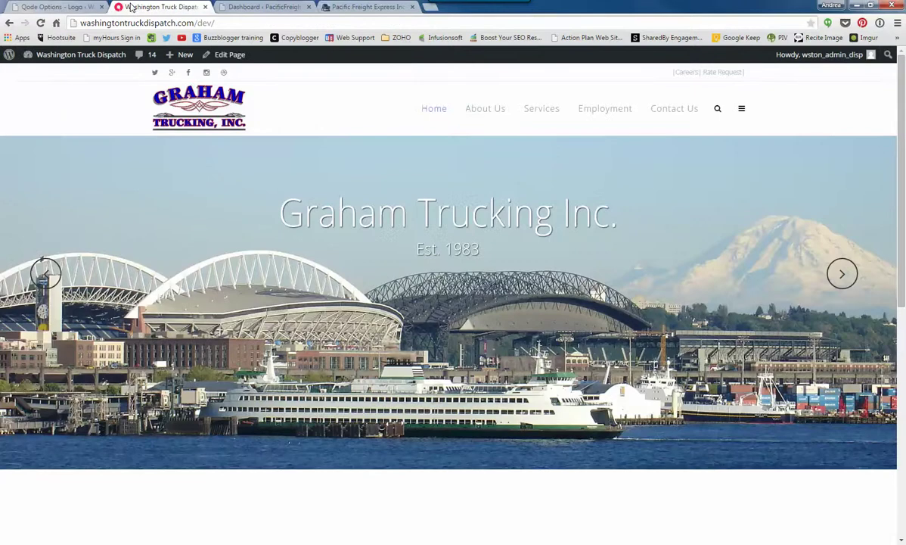
pyautogui.rightClick(196, 108)
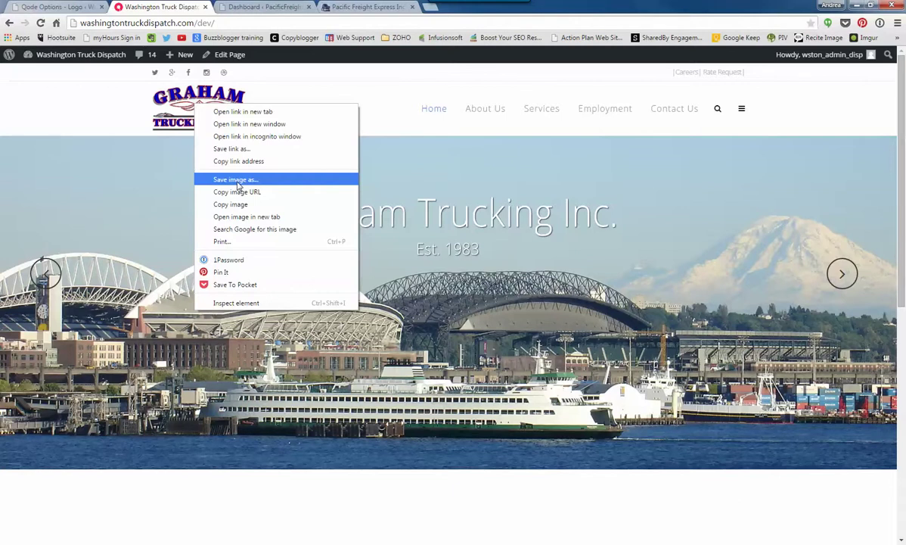
pyautogui.click(57, 7)
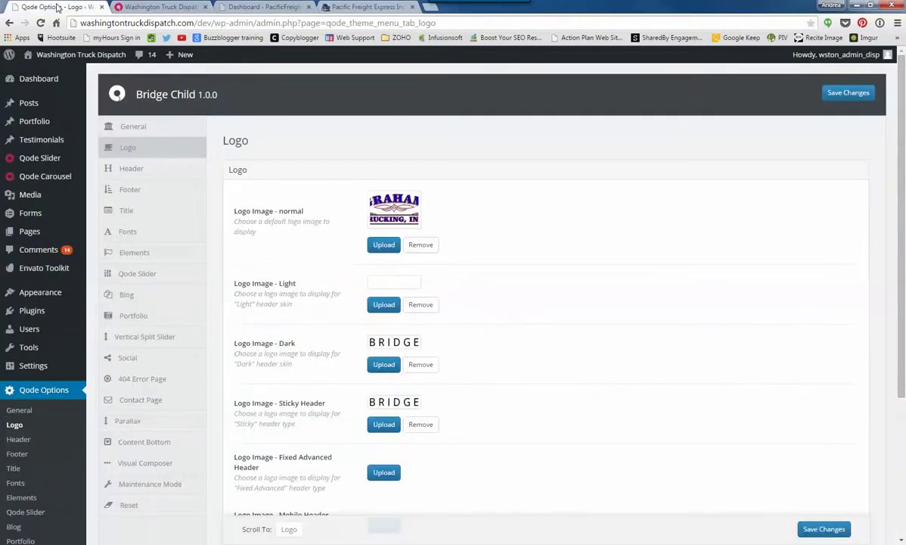
# - In the Media Library, open the Graham Trucking logo's details and highlight its 200 × 102 dimensions
pyautogui.click(31, 195)
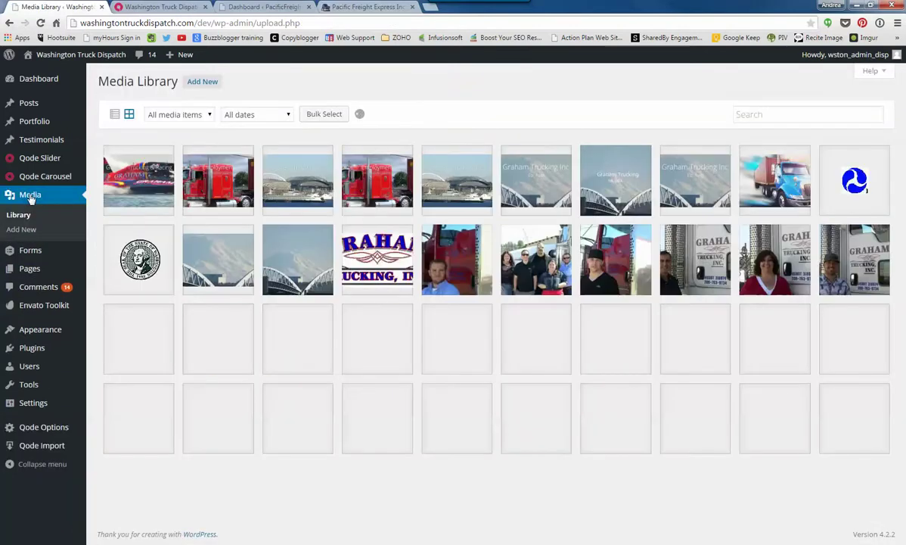
pyautogui.click(371, 265)
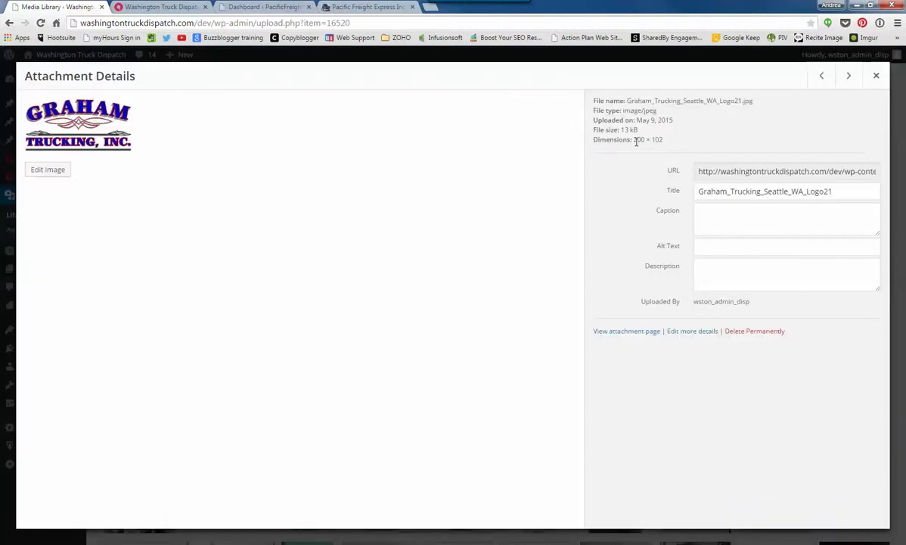
pyautogui.moveTo(635, 139); pyautogui.dragTo(667, 140)
# - Load washingtontruckdispatch.com in a new tab, then return to the logo's attachment details
pyautogui.click(430, 7)
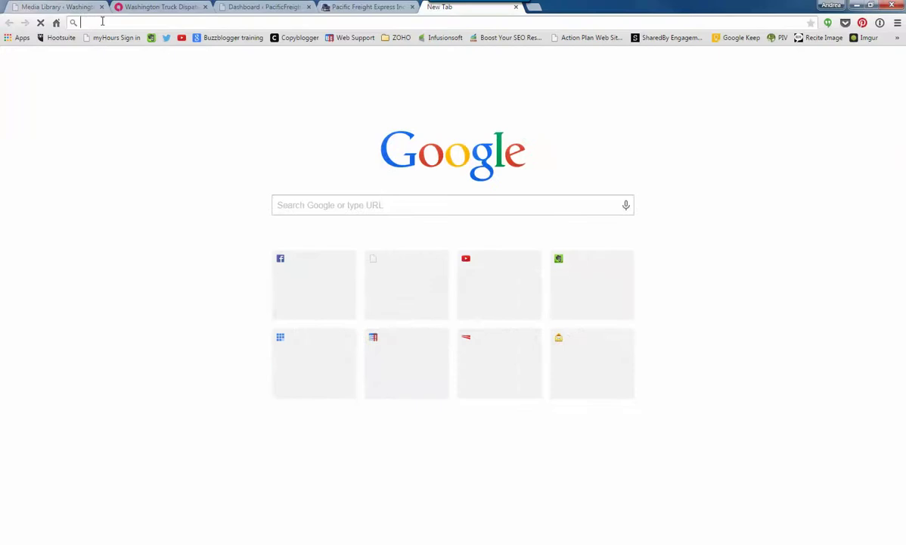
pyautogui.write('was')
pyautogui.press('Return')
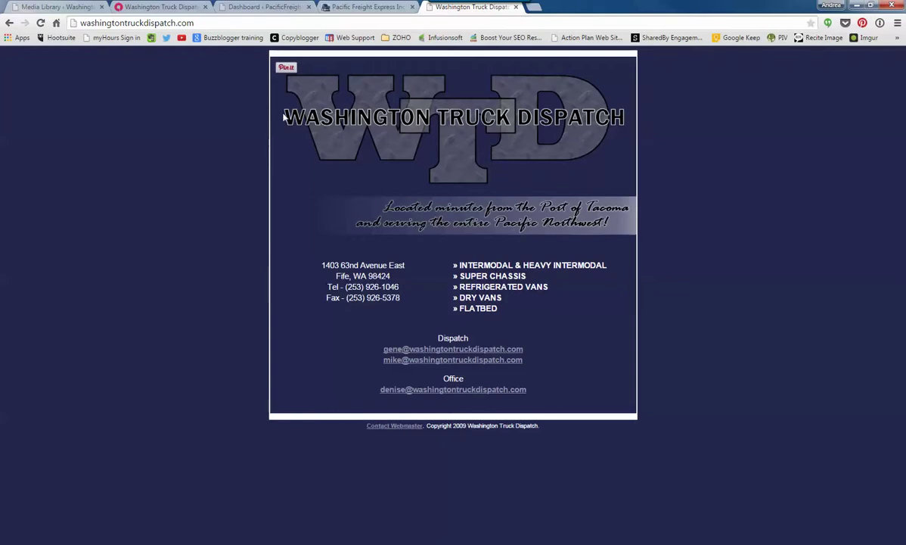
pyautogui.click(68, 6)
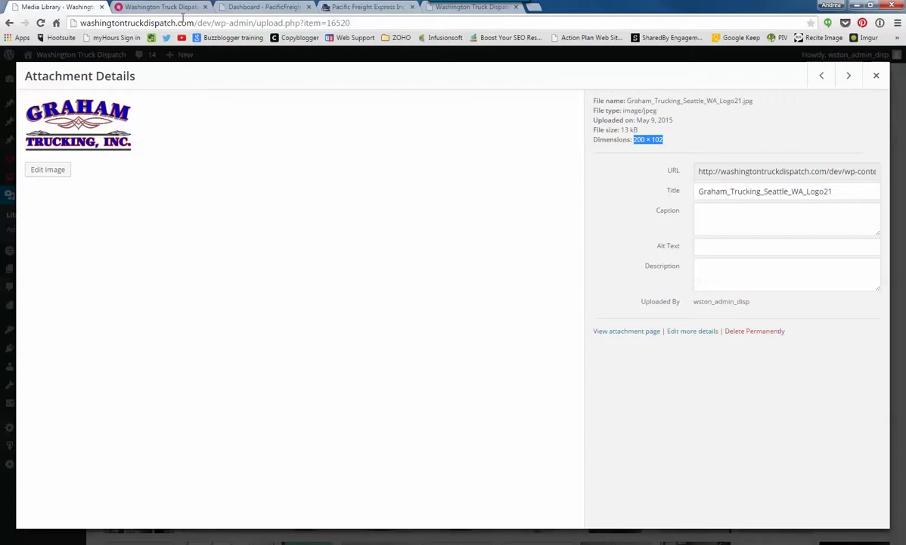
# - Close the attachment details, view the live About Us page, then go to the admin Pages list
pyautogui.click(876, 76)
pyautogui.click(158, 7)
pyautogui.click(490, 113)
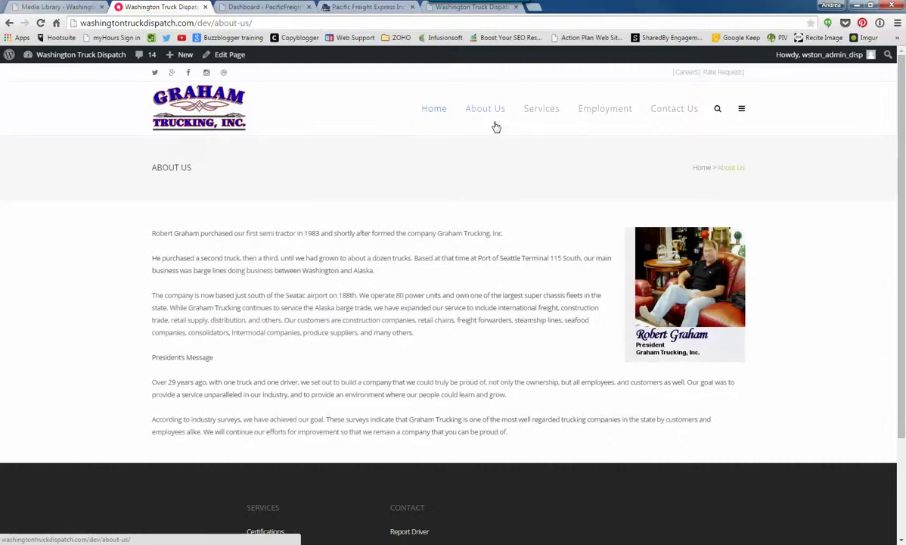
pyautogui.click(34, 8)
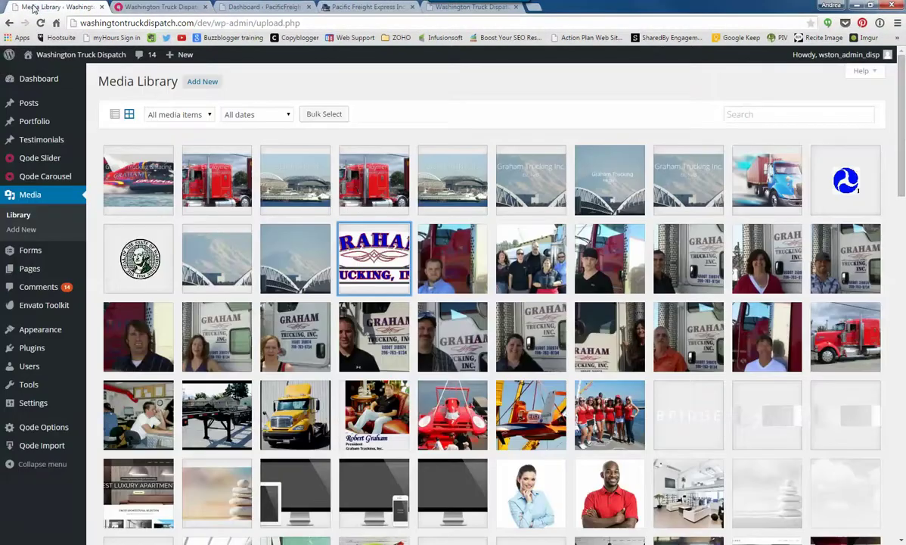
pyautogui.click(27, 271)
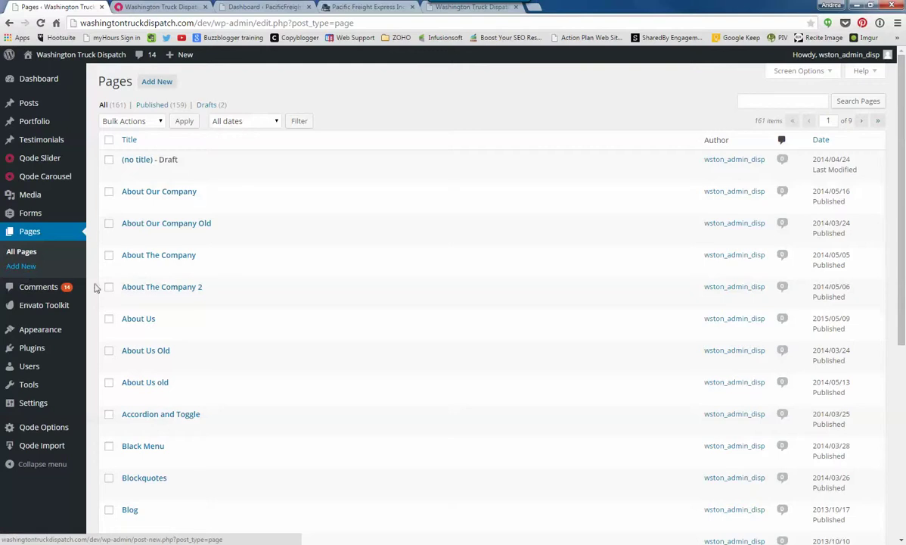
# - Open the About Us page in the editor and compare its text and president's photo with the live page
pyautogui.moveTo(127, 338)
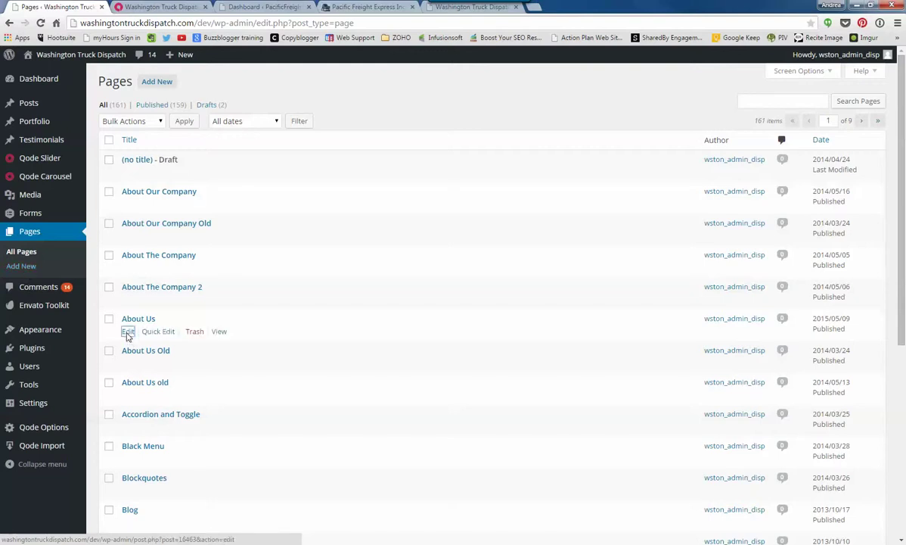
pyautogui.click(128, 332)
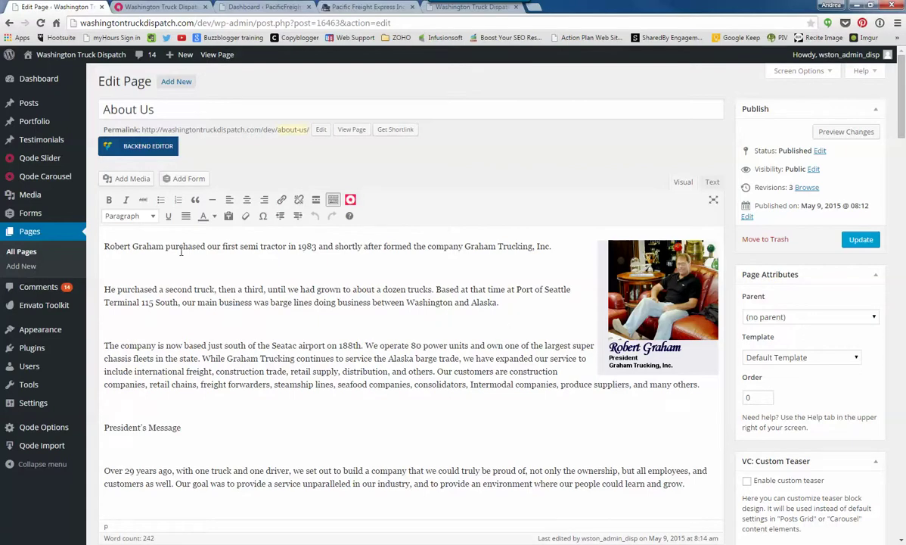
pyautogui.moveTo(137, 247); pyautogui.dragTo(257, 304)
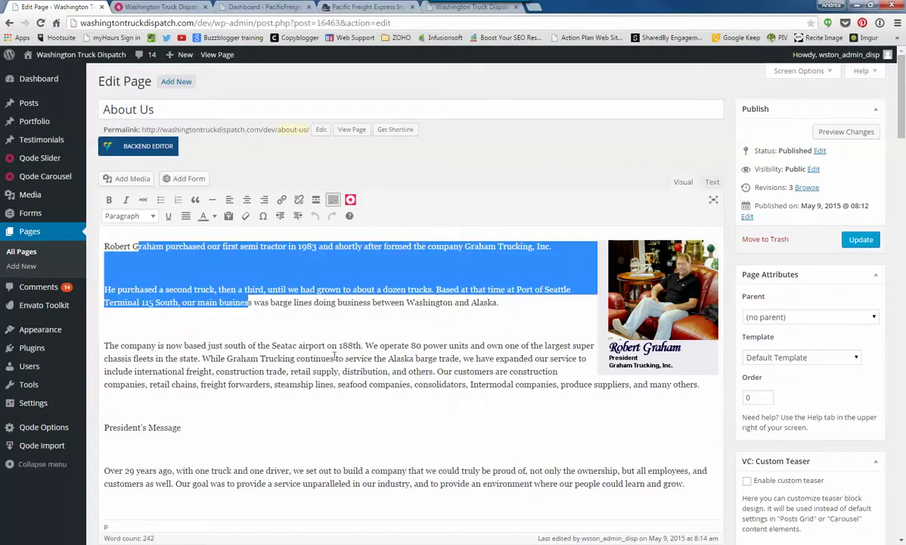
pyautogui.click(313, 334)
pyautogui.click(619, 278)
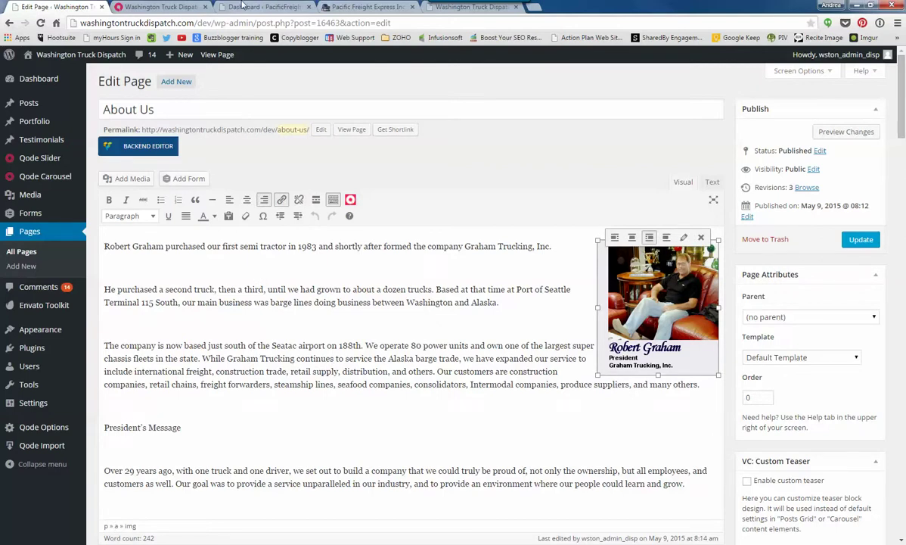
pyautogui.click(157, 7)
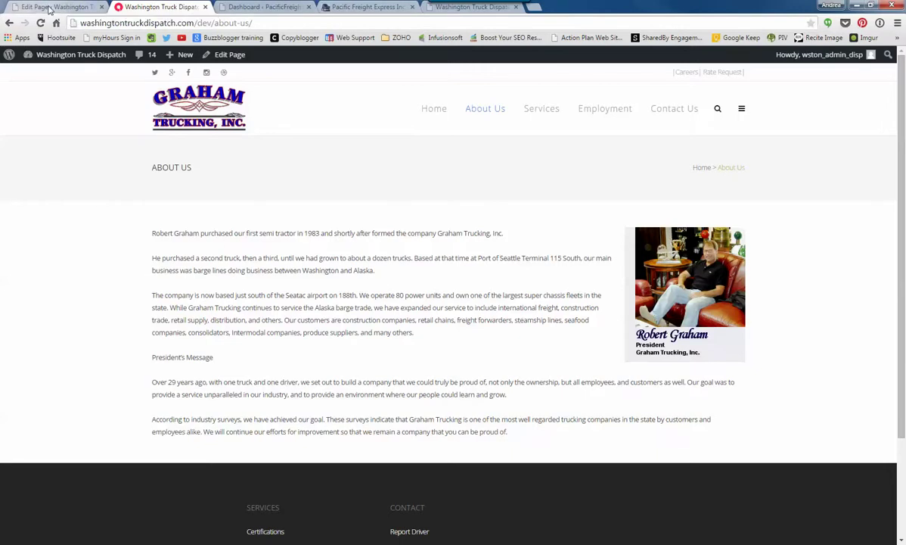
pyautogui.click(50, 7)
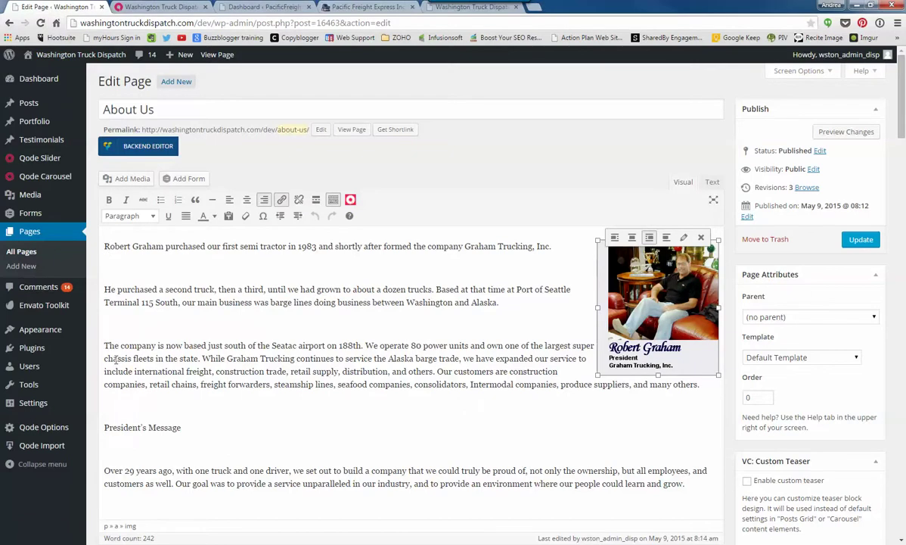
# - Select all of the About Us content with Ctrl+A and delete it
pyautogui.moveTo(105, 345); pyautogui.dragTo(524, 472)
pyautogui.moveTo(594, 479); pyautogui.dragTo(694, 467)
pyautogui.write('T')
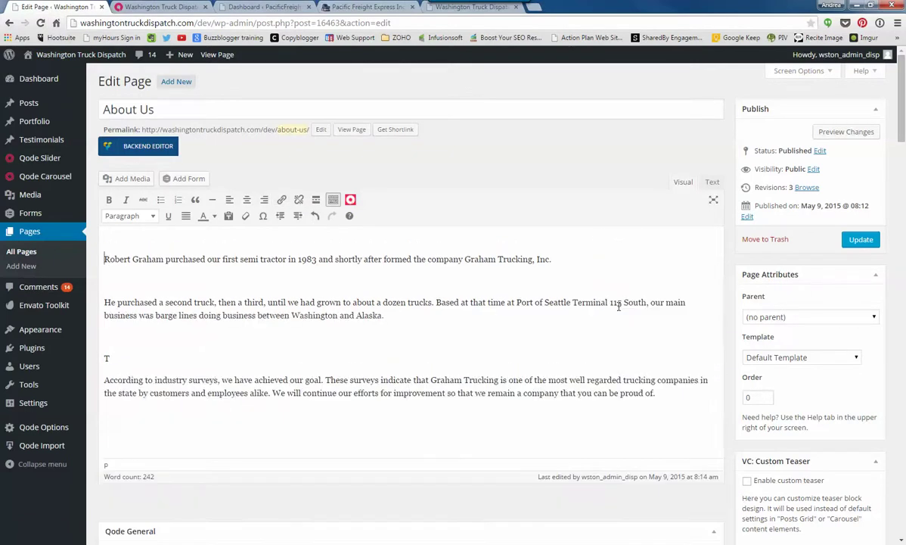
pyautogui.moveTo(694, 397); pyautogui.dragTo(105, 359)
pyautogui.hotkey('ctrl', 'a')
pyautogui.press('BackSpace')
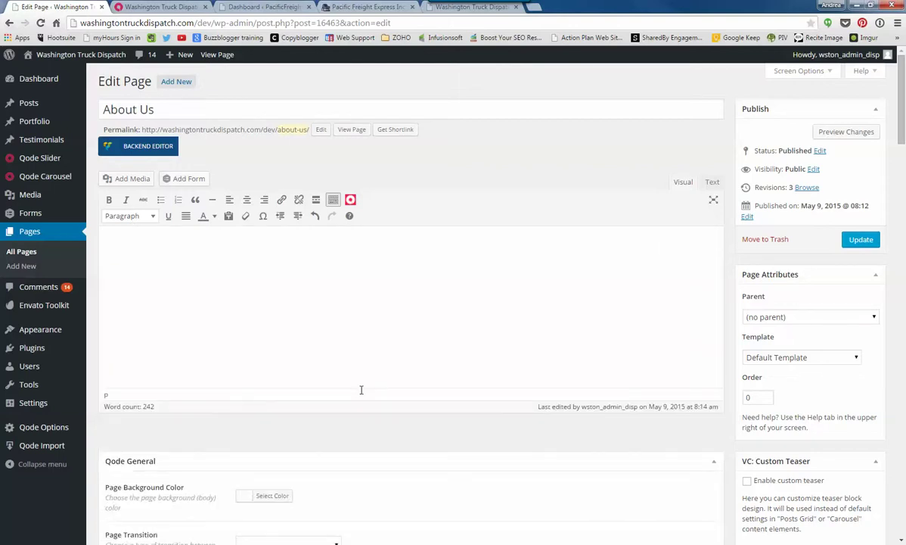
# - Type 'Washington Truck is a company that has trucks' as the About Us opening line
pyautogui.write('Washington Truck is a co')
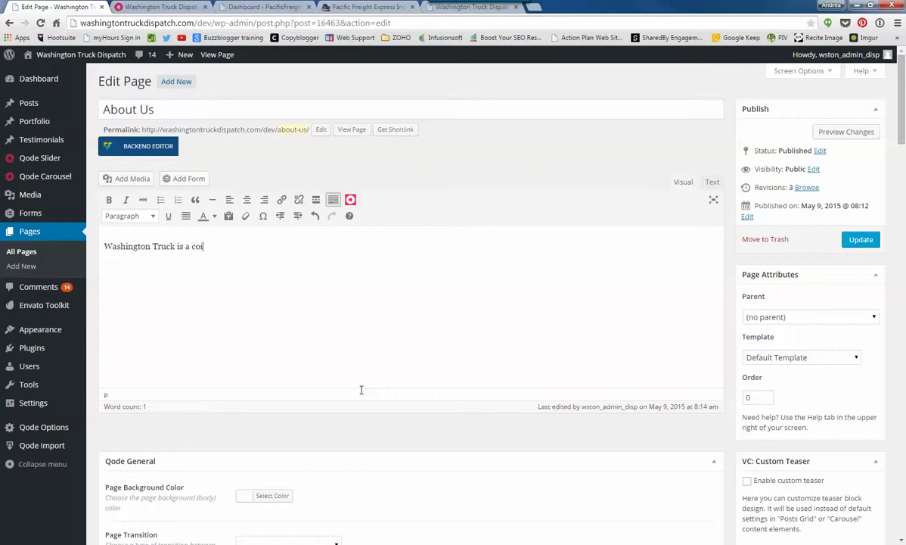
pyautogui.write('mpany that has truc')
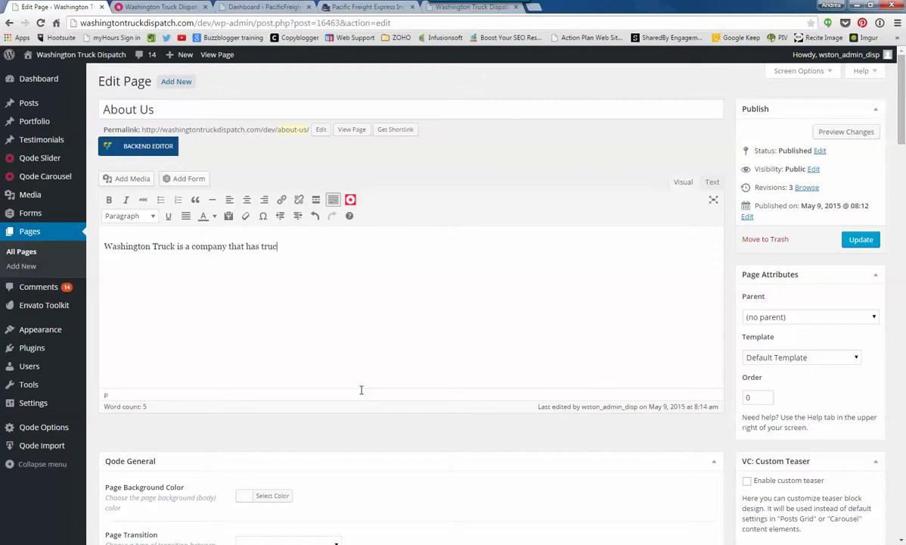
pyautogui.write('ks.')
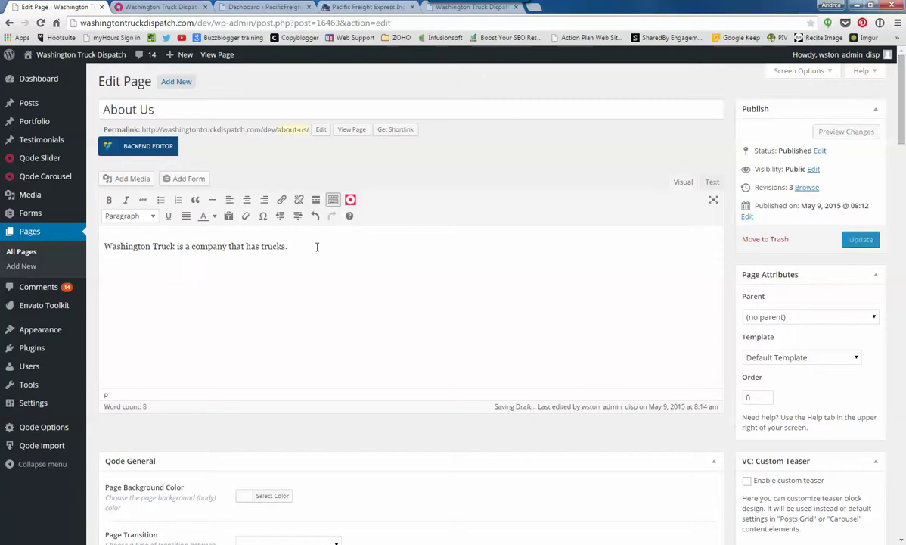
# - Paste placeholder Latin text and split it into new paragraphs at efficiantur, torquatos, verear and voluptatum
pyautogui.write('Sed et etiam graece equidem, eam ad invidunt elaboraret. Cu pri labores persecuti, vis id quodsi forensibus theophrastus. Id rebum mollis civibus his. Dicat consetetur nam eu, dico omnis tollit ei mei. Id postea graeci quodsi est. Luptatum abhorreant quaerendum ex nam, ex dicit labitur scaevola sed. Cum discere eruditi percipitur ex, impetus integre platonem no ius, vitae noluisse iudicabit ei quo. Est vide commodo ut, te porro sapientem mea, voluptatum argumentum per eu. In nec amet forensibus efficiantur, debitis vocibus fuisset at mel, torquatos vulputate scribentur pri id. Vel verear commune constituam at. No salutandi conclusionemque vel, vide erat delicata per in.')
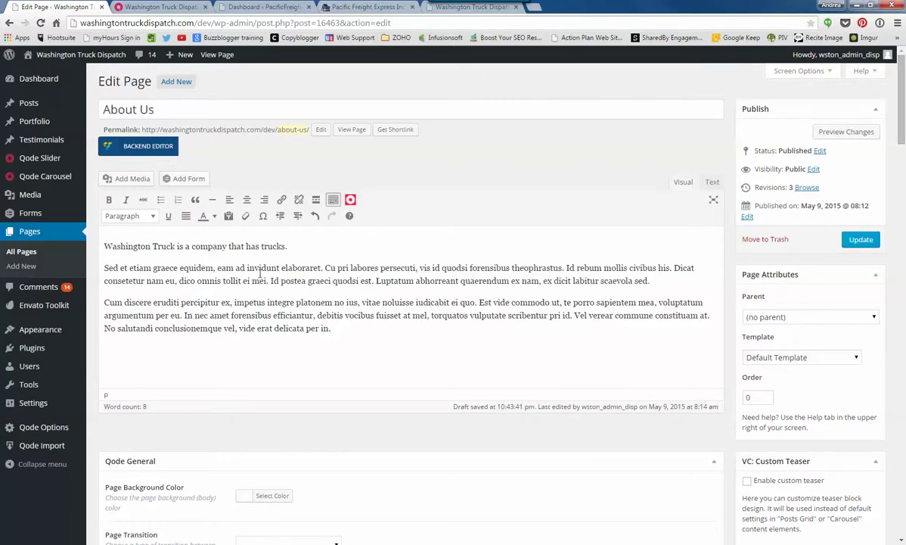
pyautogui.click(274, 315)
pyautogui.press('Return')
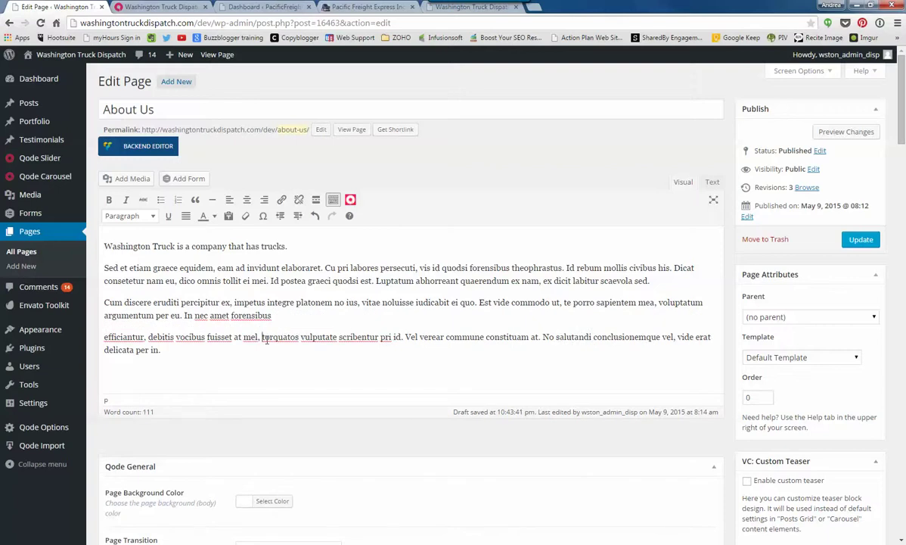
pyautogui.click(260, 337)
pyautogui.press('Return')
pyautogui.click(263, 360)
pyautogui.press('Return')
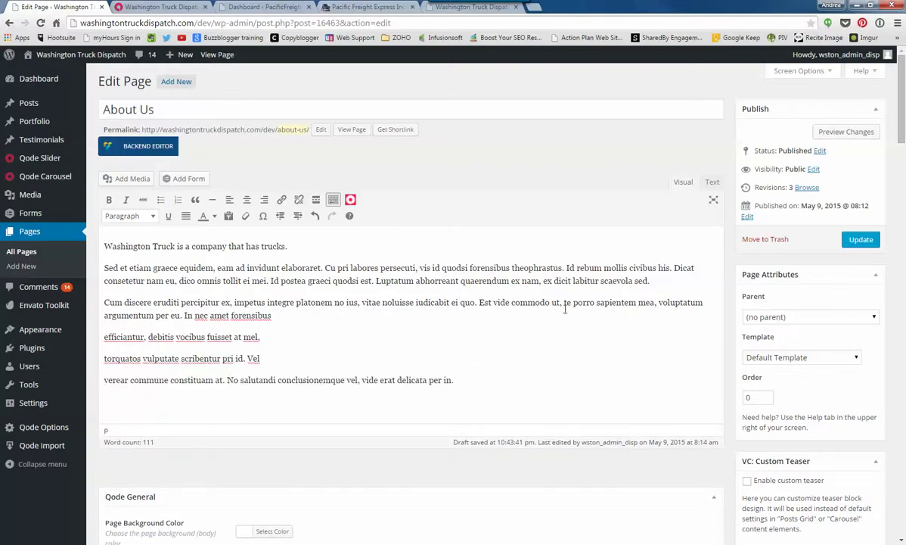
pyautogui.click(658, 302)
pyautogui.press('Return')
# - Format the four lines from voluptatum to the end as a bulleted list
pyautogui.moveTo(474, 392); pyautogui.dragTo(93, 321)
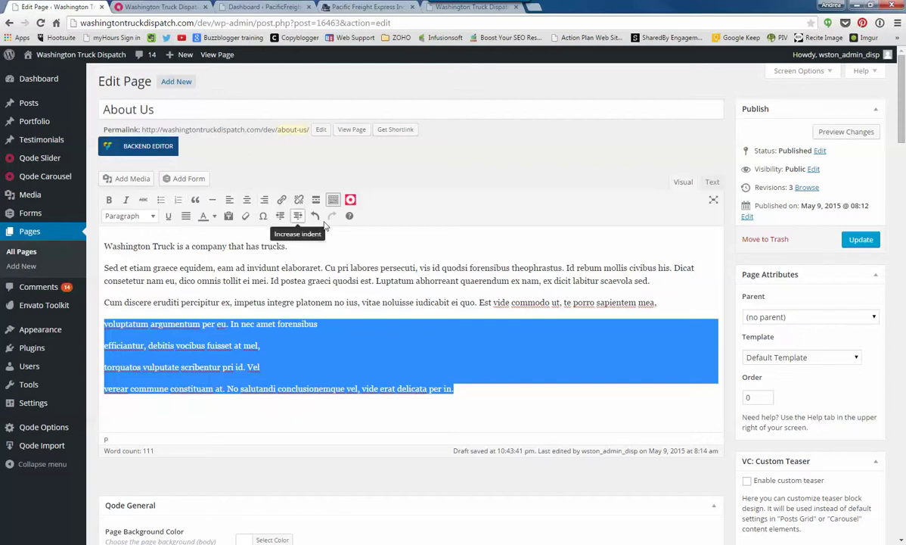
pyautogui.click(161, 199)
pyautogui.click(330, 340)
pyautogui.click(104, 247)
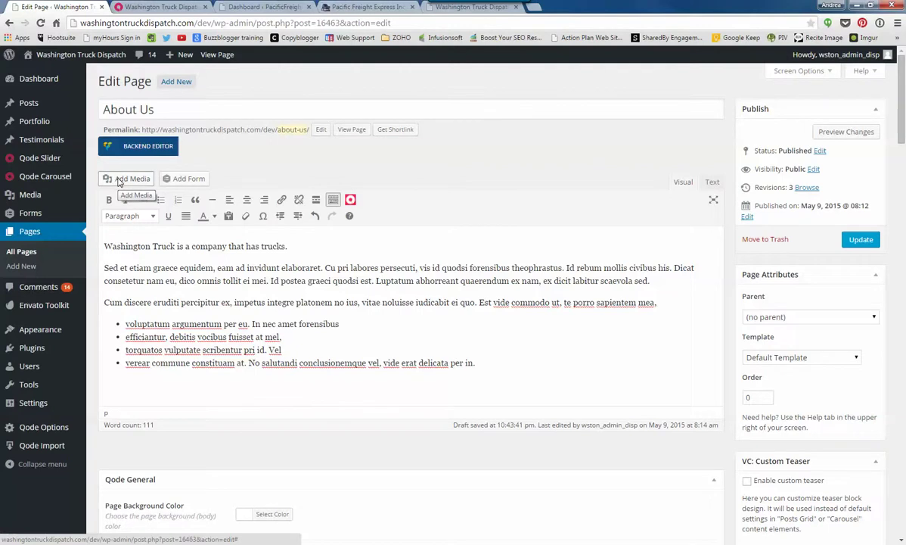
# - Upload almond-roca.jpg from the Data from Old Computer > A Pinterest folder via Add Media
pyautogui.click(126, 178)
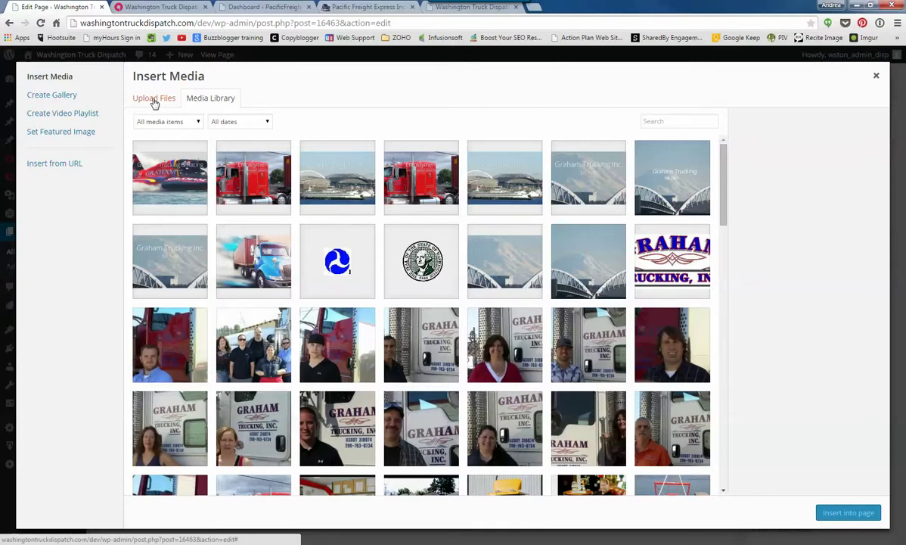
pyautogui.click(154, 102)
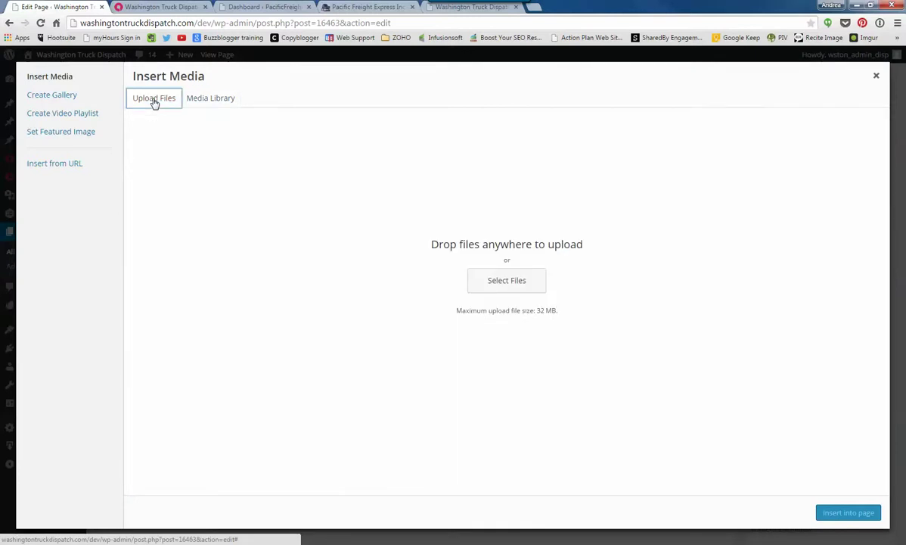
pyautogui.click(519, 283)
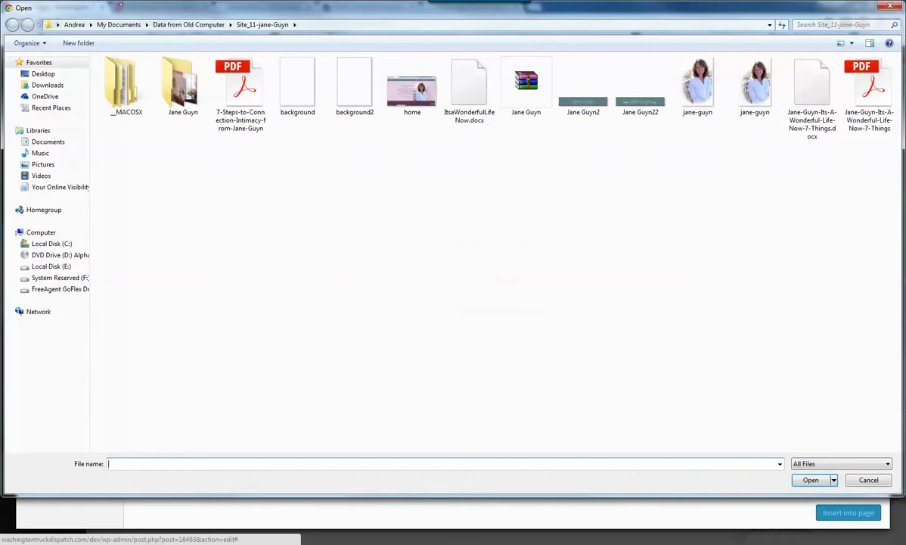
pyautogui.click(137, 26)
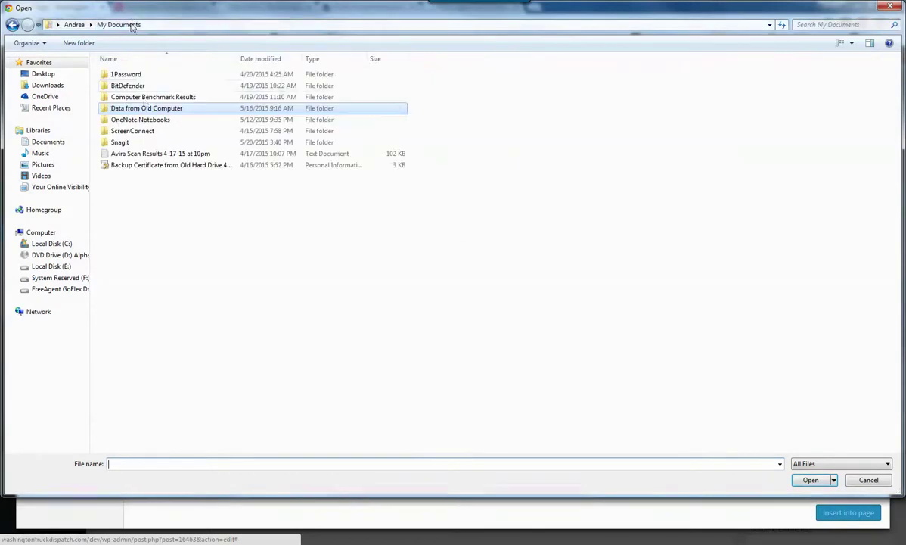
pyautogui.doubleClick(144, 110)
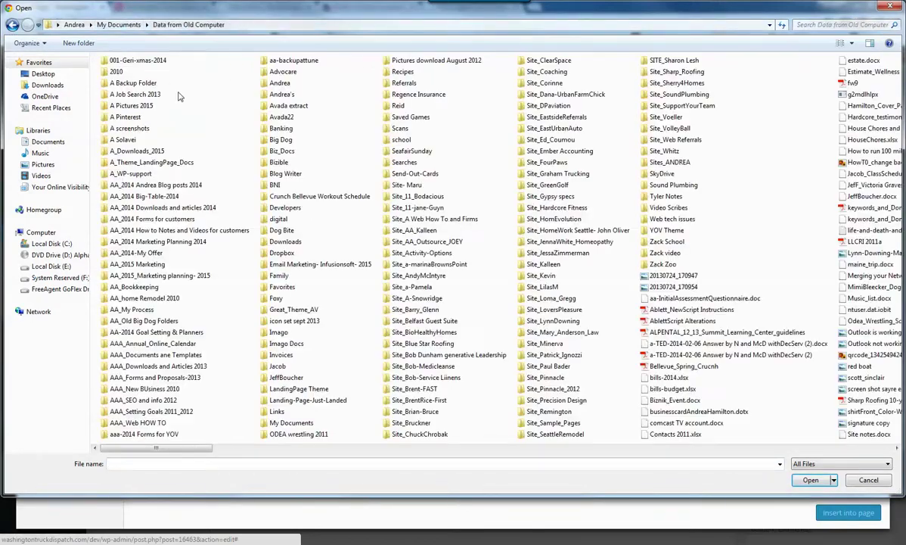
pyautogui.doubleClick(125, 117)
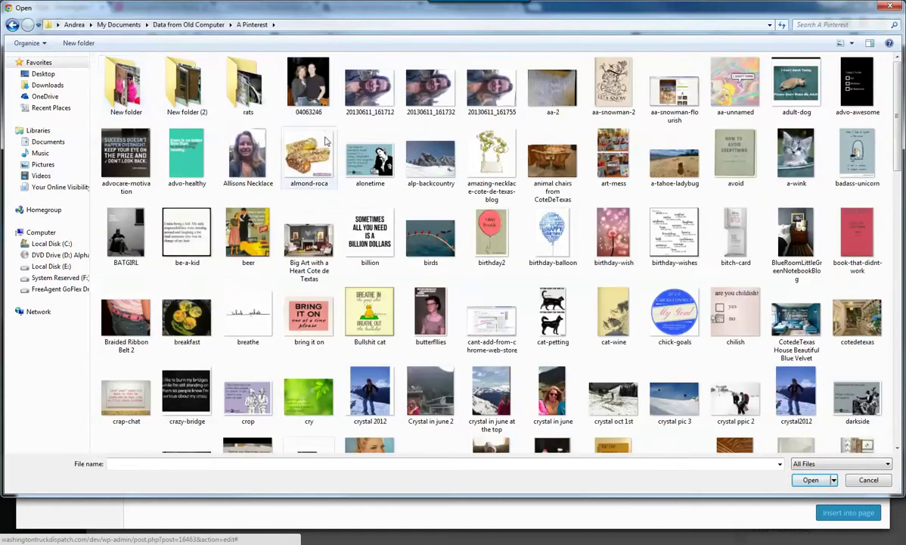
pyautogui.doubleClick(313, 159)
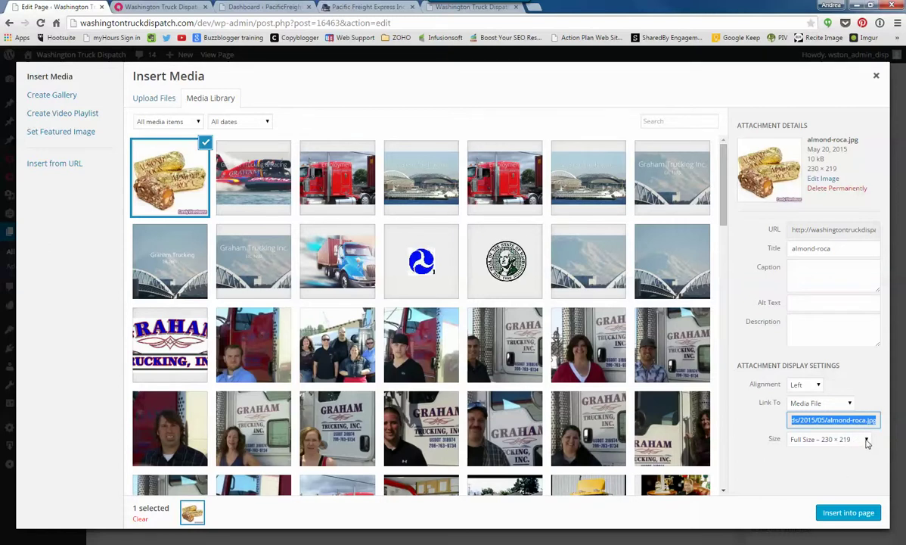
# - Insert the almond-roca image into the page at Full Size with Left alignment
pyautogui.click(867, 440)
pyautogui.click(867, 441)
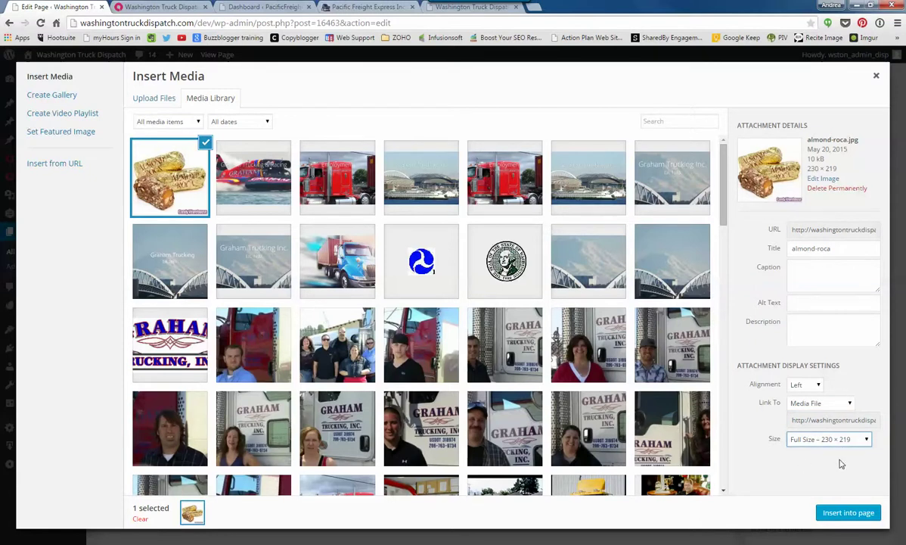
pyautogui.click(819, 386)
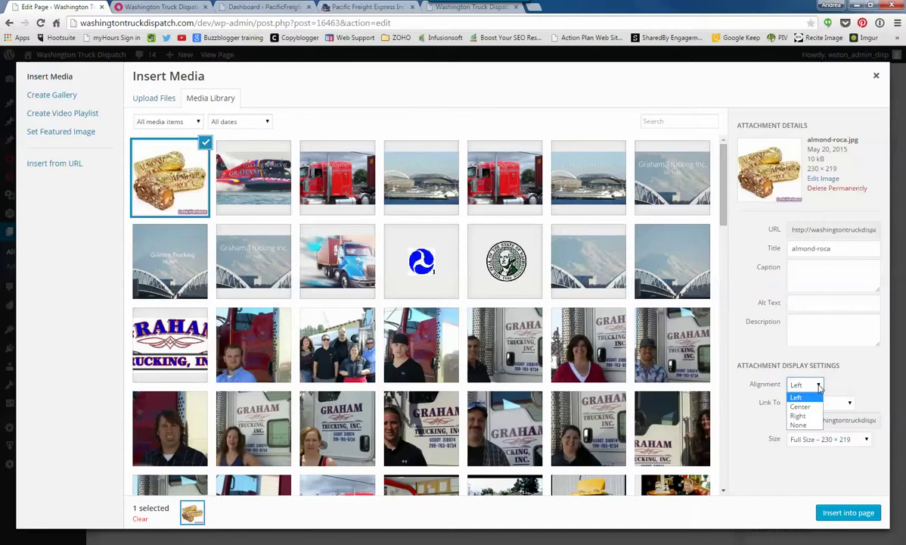
pyautogui.click(818, 386)
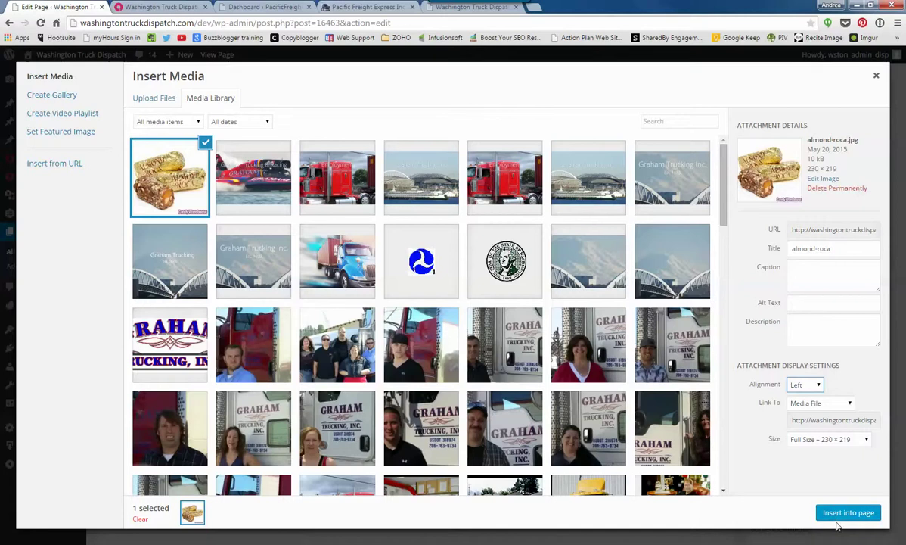
pyautogui.click(837, 513)
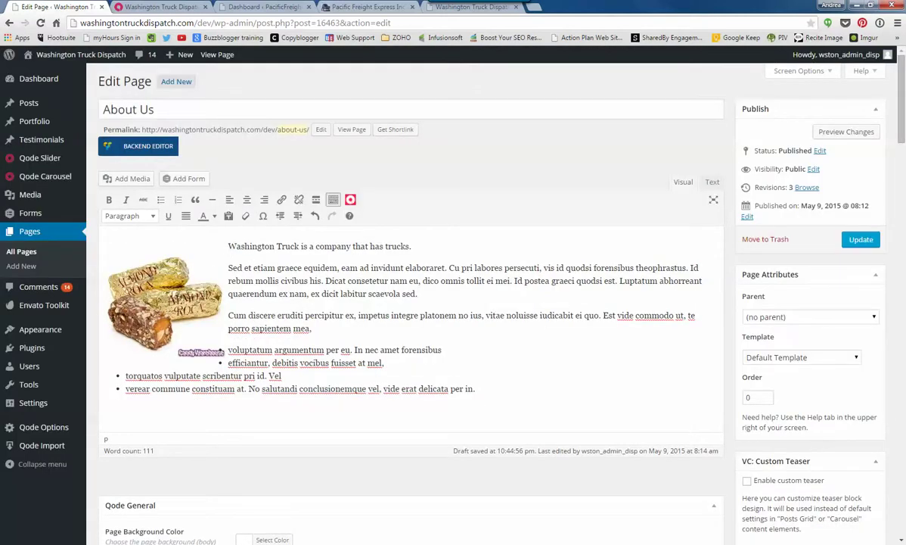
# - Shrink the candy image slightly by dragging its corner handle
pyautogui.click(165, 303)
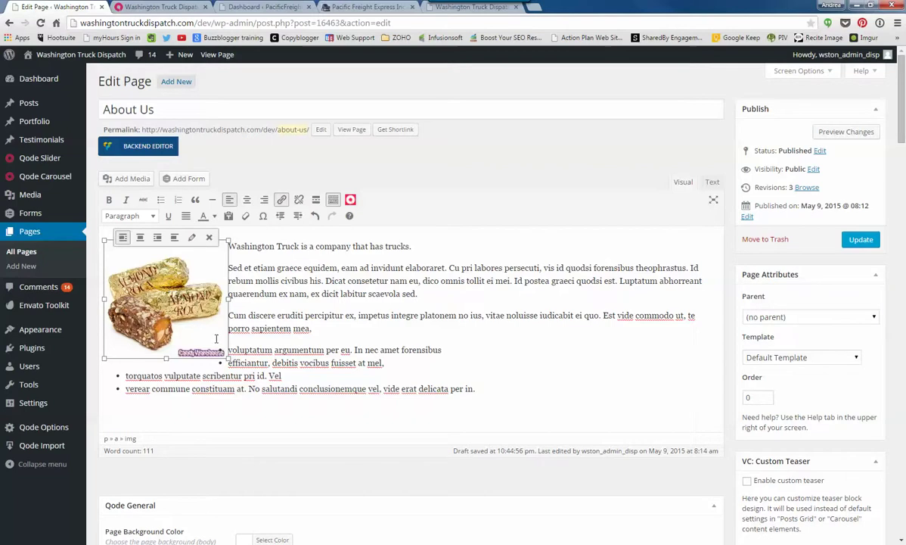
pyautogui.moveTo(212, 335)
pyautogui.mouseDown()
pyautogui.moveTo(172, 301)
pyautogui.moveTo(220, 350)
pyautogui.mouseUp()
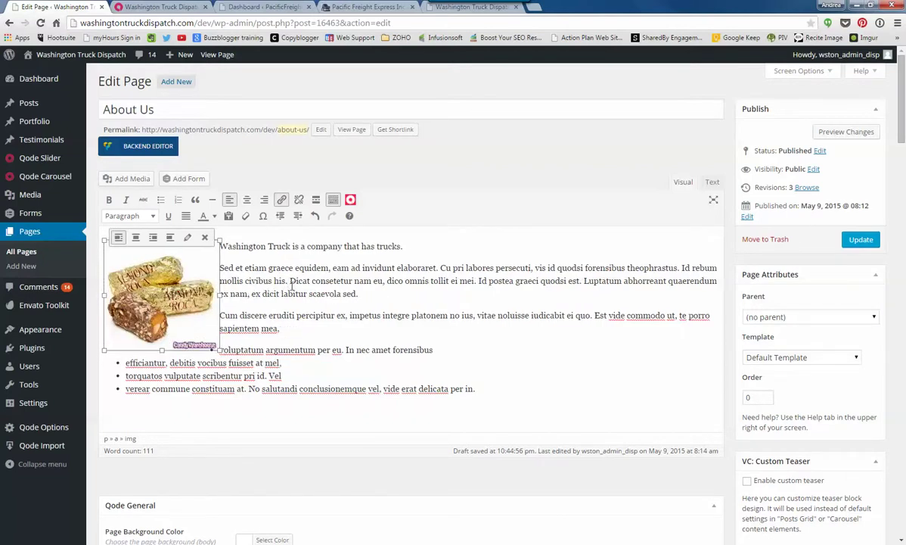
pyautogui.click(291, 282)
# - Set the candy image's alignment to Right in its edit settings and update it
pyautogui.click(174, 273)
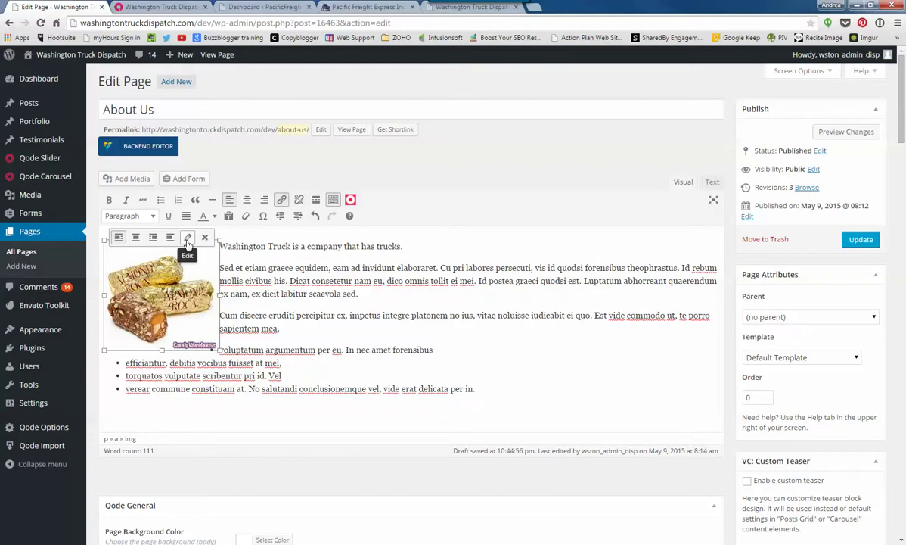
pyautogui.click(188, 241)
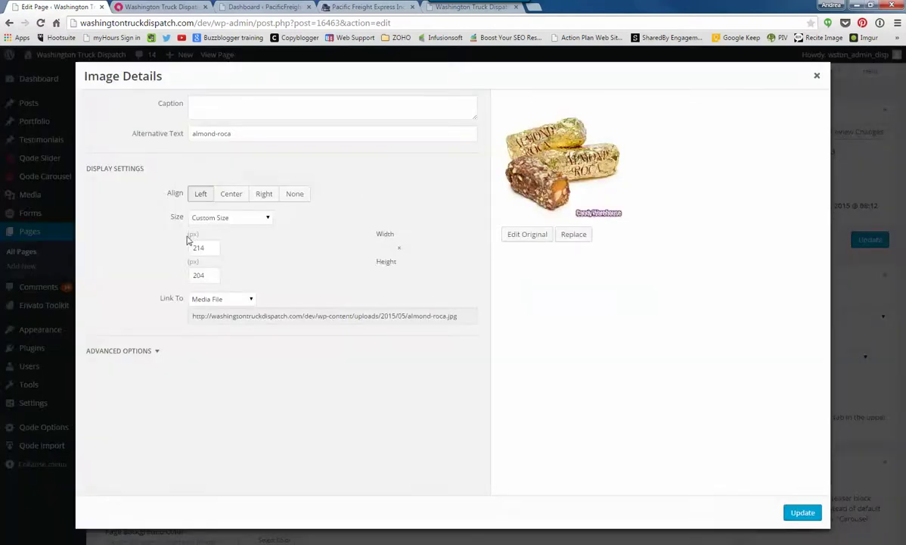
pyautogui.click(266, 195)
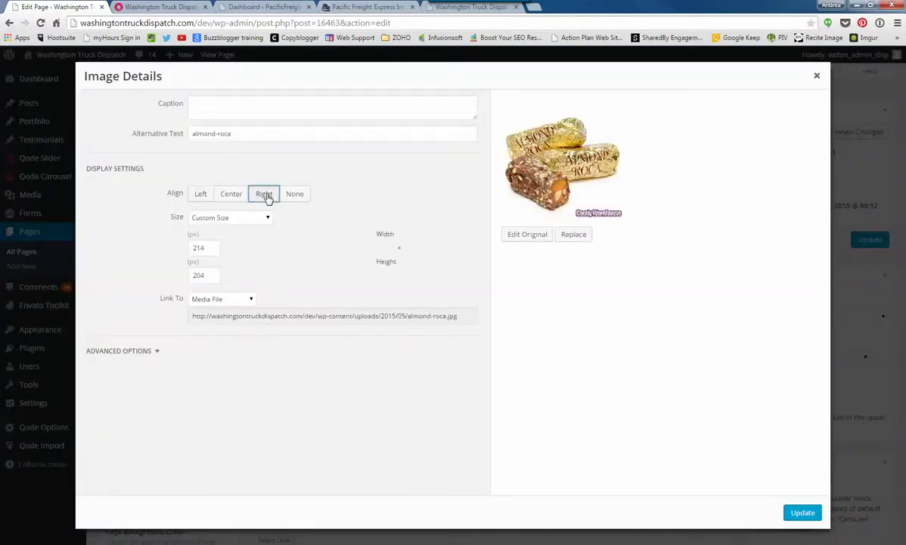
pyautogui.click(803, 512)
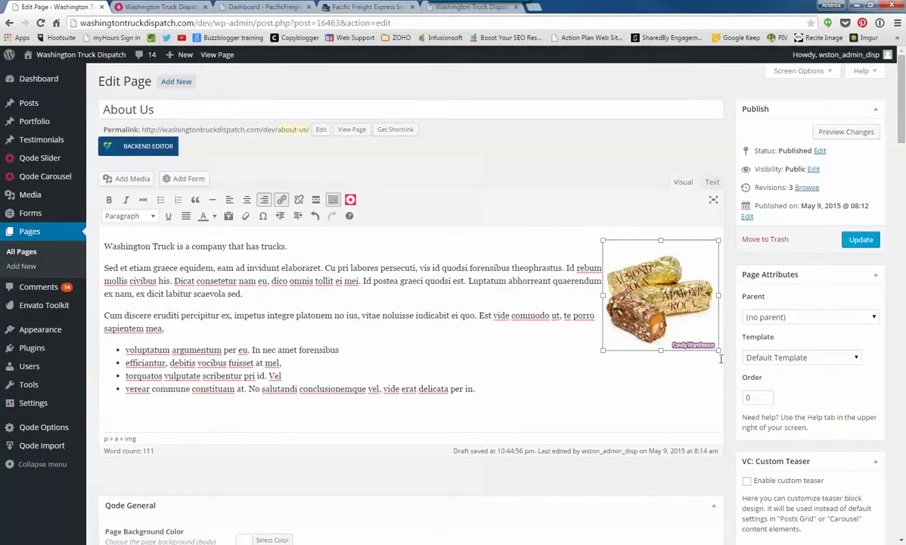
pyautogui.click(500, 373)
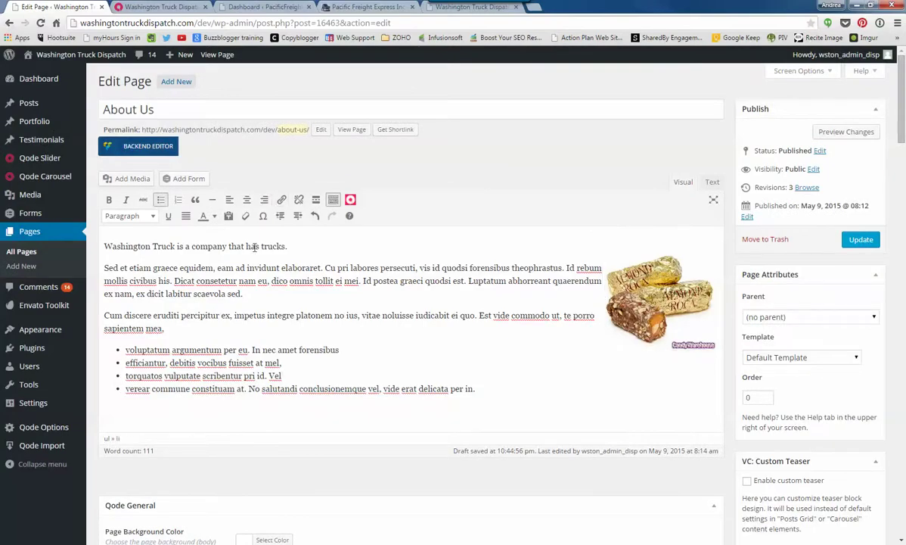
pyautogui.click(291, 302)
# - Format the opening line 'Washington Truck is a company that has trucks.' as Heading 2
pyautogui.moveTo(291, 245); pyautogui.dragTo(97, 244)
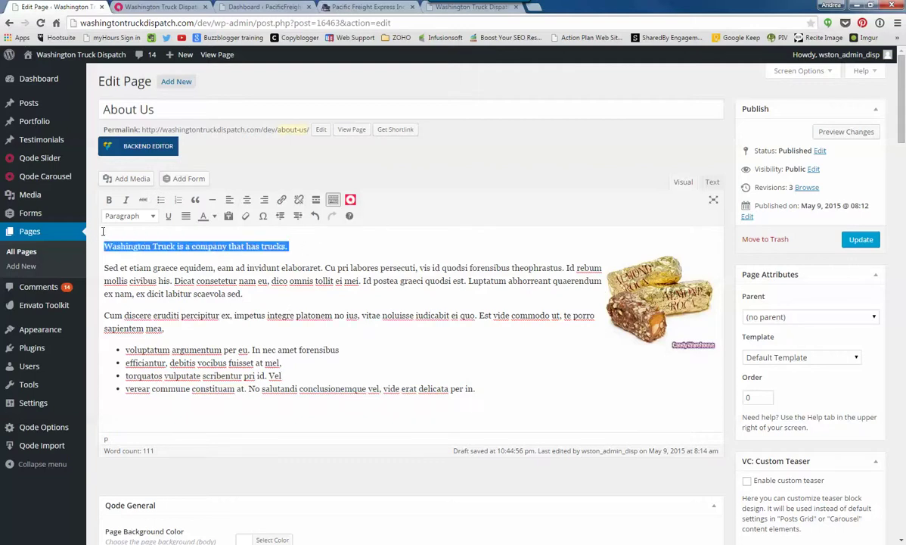
pyautogui.click(142, 215)
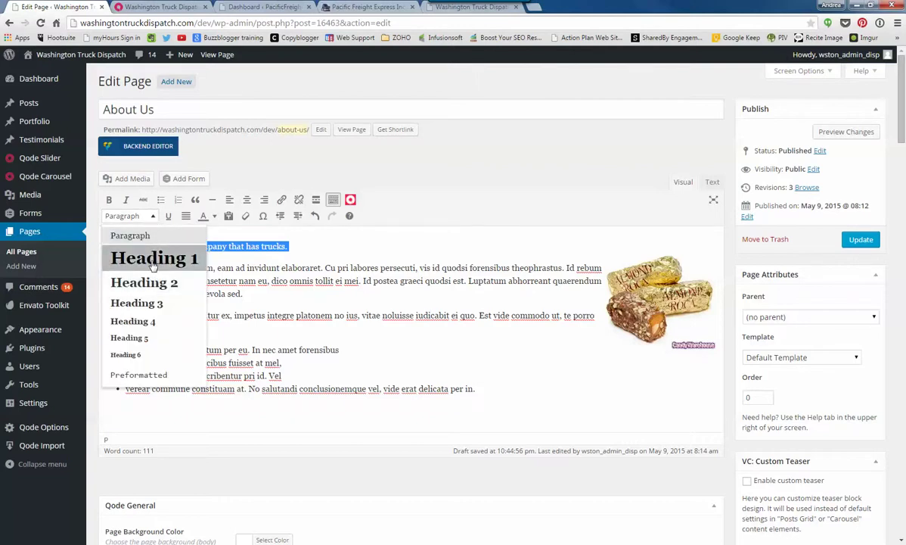
pyautogui.click(149, 284)
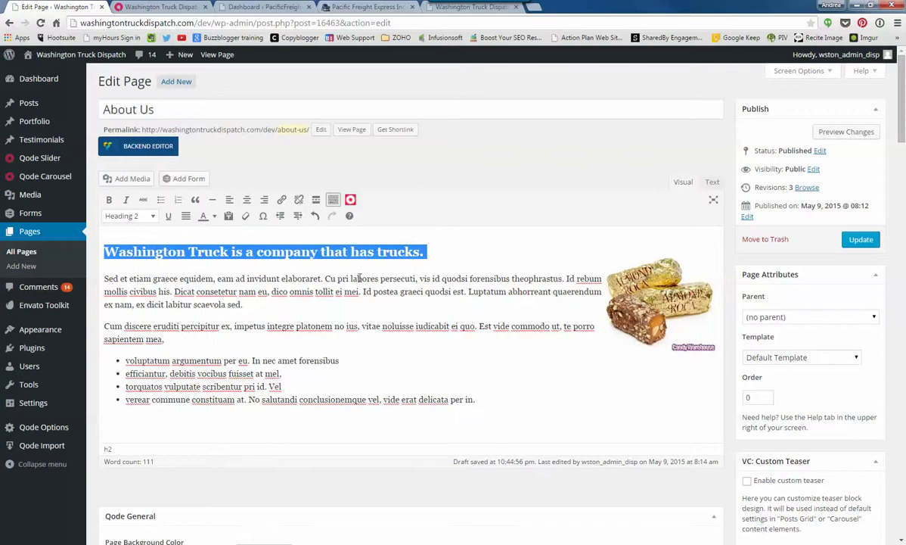
pyautogui.click(399, 302)
# - Colour the whole heading blue from the Text color palette
pyautogui.click(399, 250)
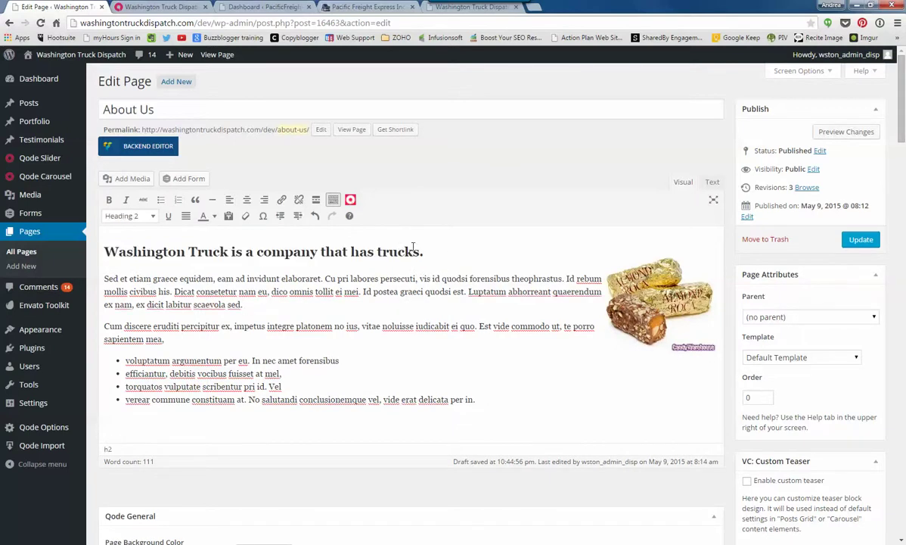
pyautogui.moveTo(426, 252); pyautogui.dragTo(65, 242)
pyautogui.click(214, 217)
pyautogui.click(234, 232)
pyautogui.click(241, 261)
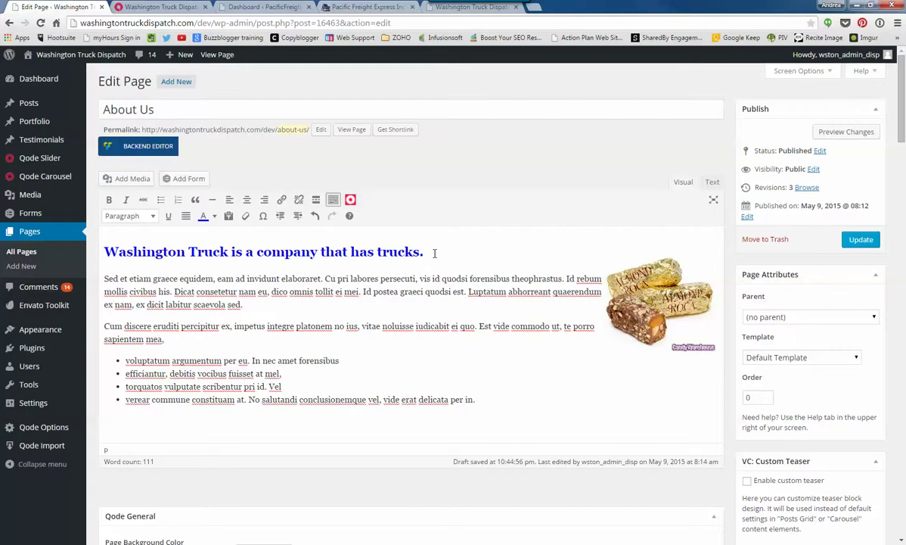
# - Try a custom purple-blue heading colour by editing the hex code in the colour picker
pyautogui.moveTo(423, 251); pyautogui.dragTo(76, 238)
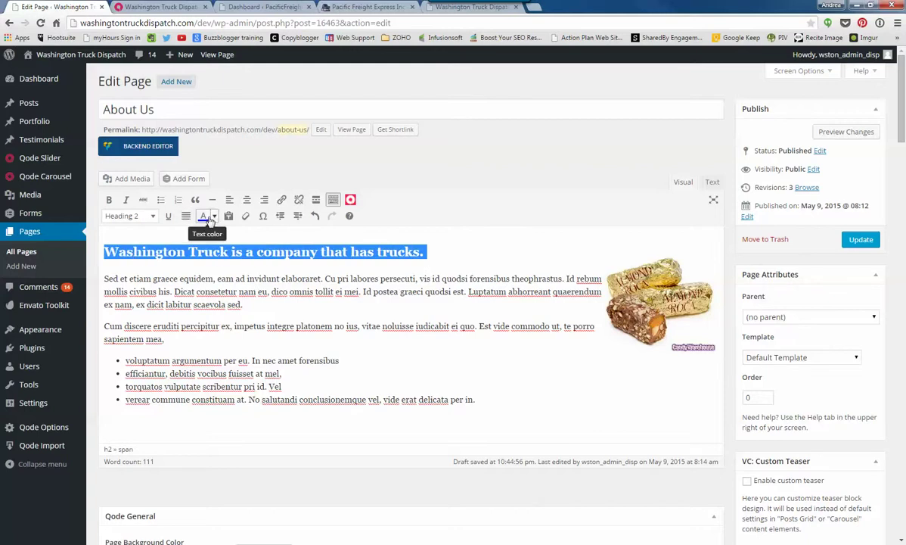
pyautogui.click(215, 216)
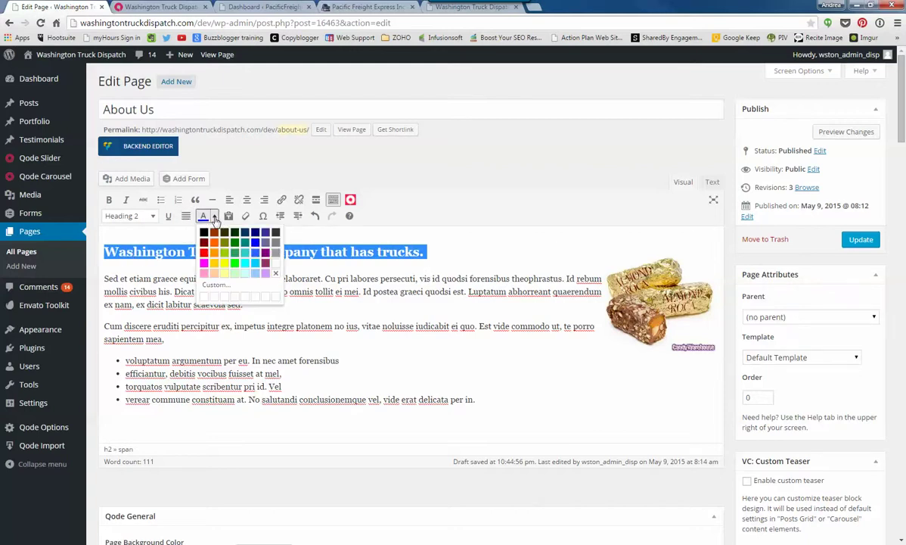
pyautogui.click(215, 287)
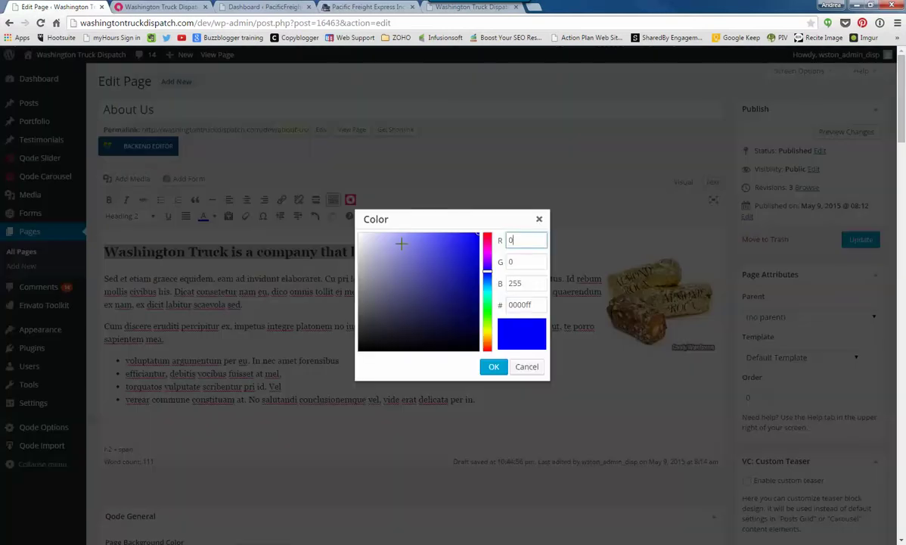
pyautogui.click(402, 263)
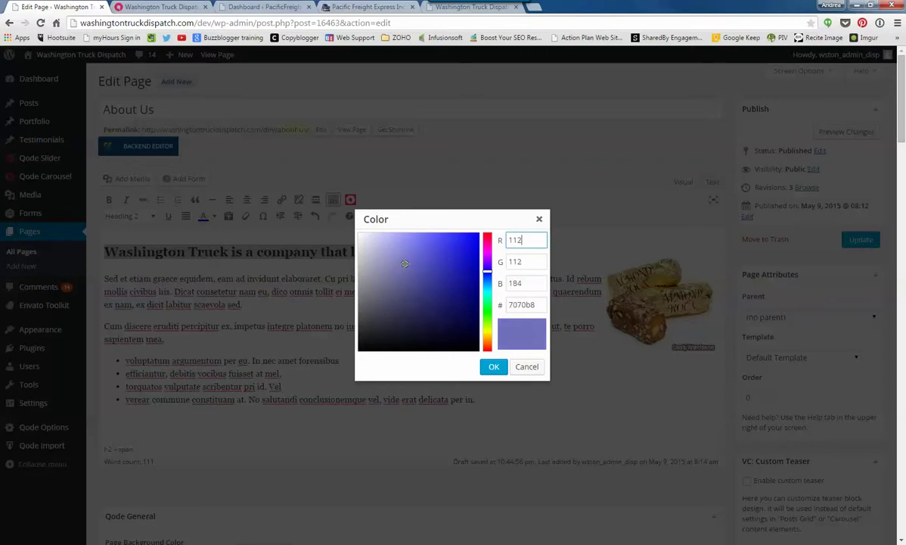
pyautogui.moveTo(540, 304); pyautogui.dragTo(501, 303)
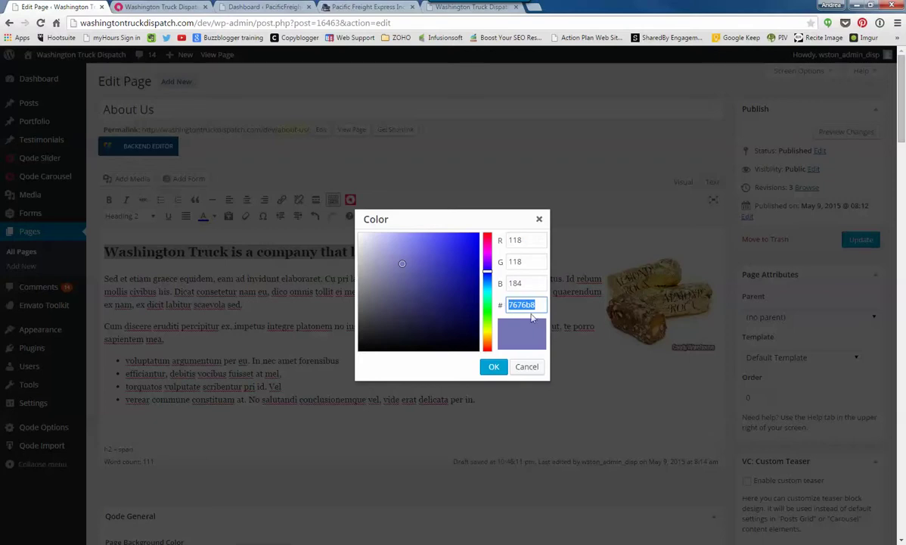
pyautogui.write('3dddfg')
pyautogui.moveTo(540, 302); pyautogui.dragTo(476, 300)
pyautogui.write('ffffff')
pyautogui.press('Return')
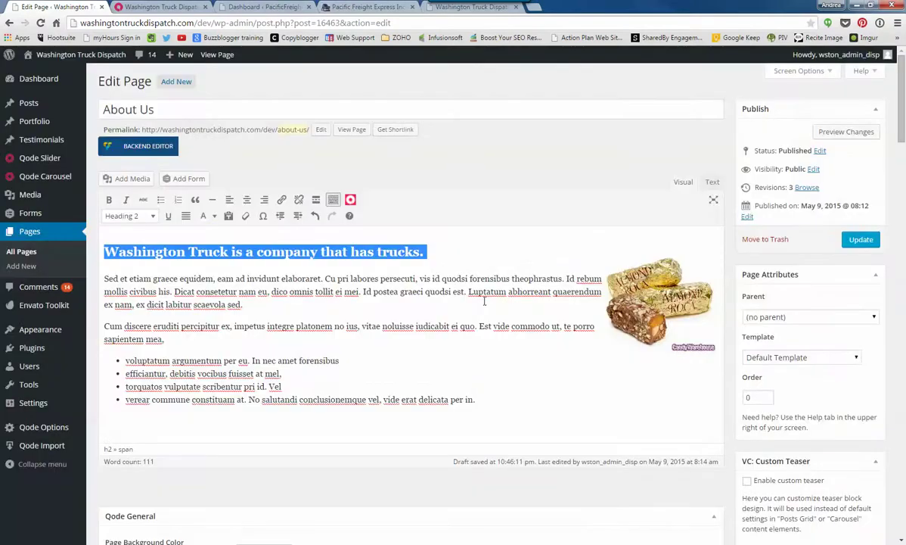
pyautogui.click(429, 299)
# - Reselect the heading and apply the soft red custom colour cf6d6d
pyautogui.moveTo(430, 252); pyautogui.dragTo(86, 235)
pyautogui.click(215, 216)
pyautogui.click(216, 285)
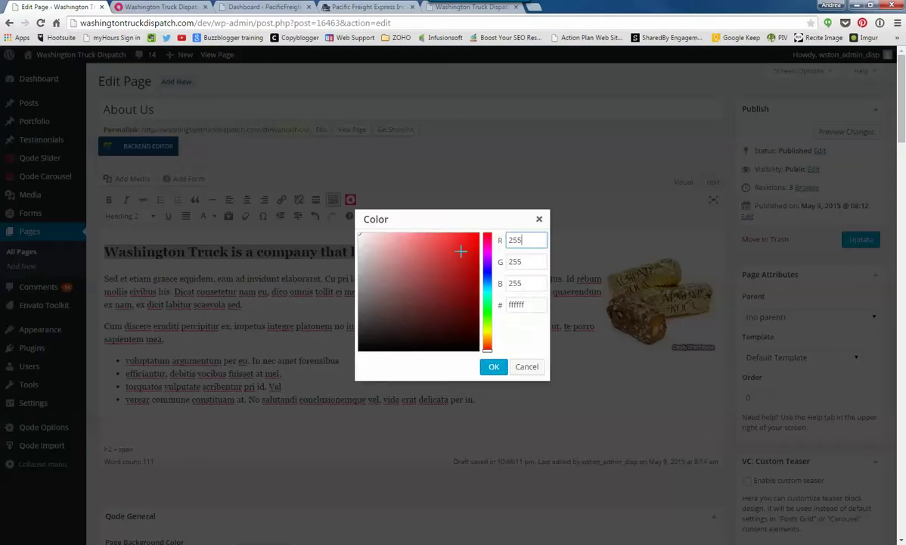
pyautogui.moveTo(360, 237); pyautogui.dragTo(415, 253)
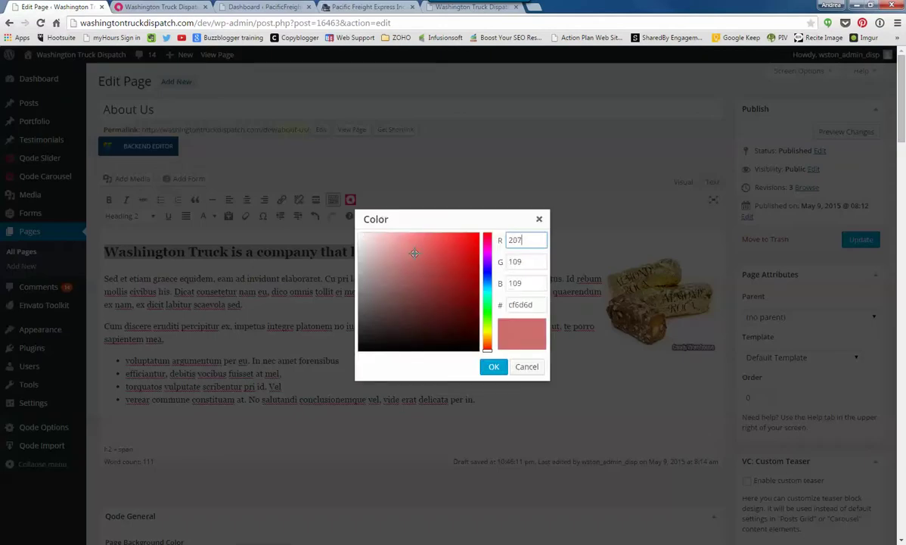
pyautogui.click(495, 367)
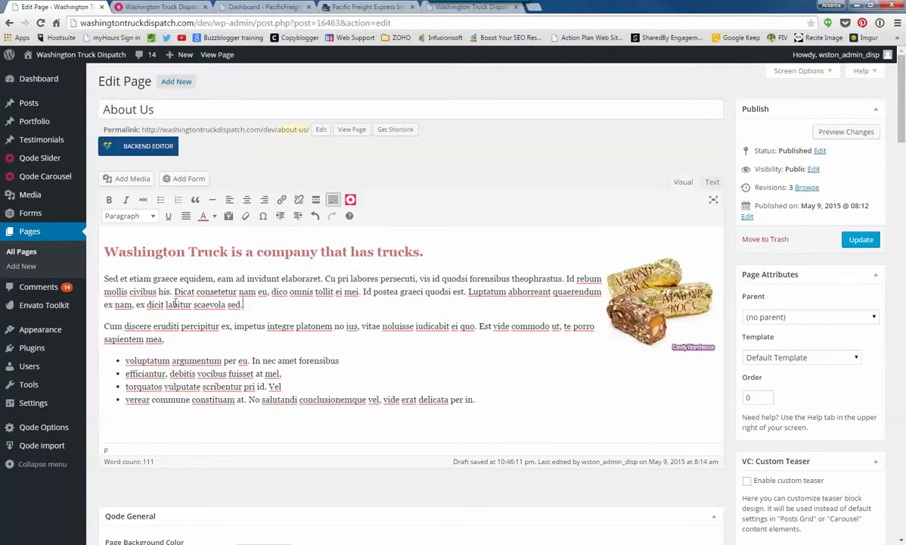
# - Select the candy image, then place the caret in the bulleted list and first paragraph
pyautogui.click(620, 310)
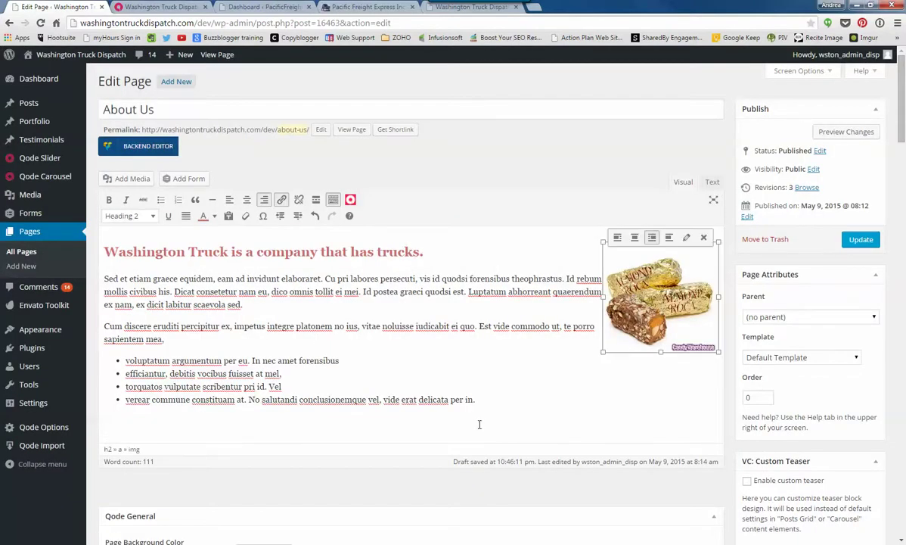
pyautogui.click(494, 401)
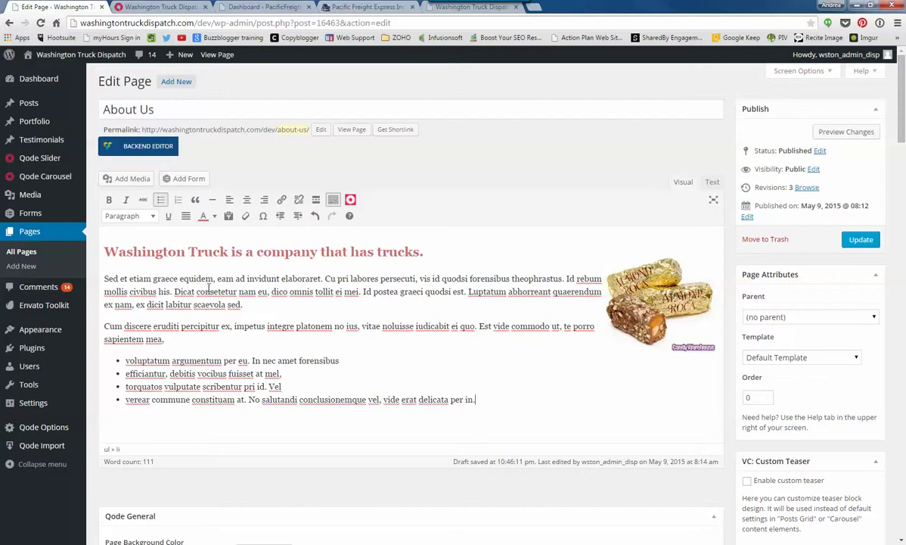
pyautogui.click(168, 345)
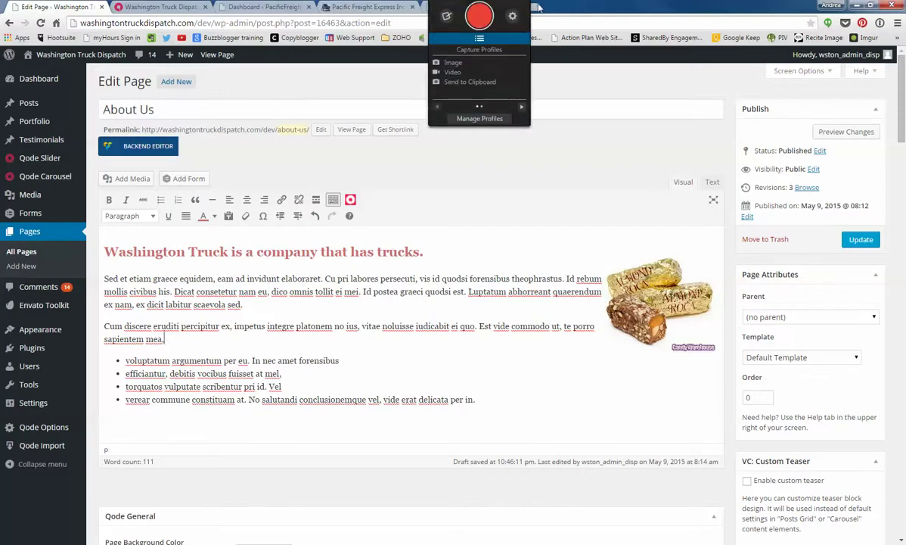
# - Browse the Pacific Freight tabs and move Pacific Freight after the Washington Truck Dispatch tab
pyautogui.click(354, 9)
pyautogui.click(295, 9)
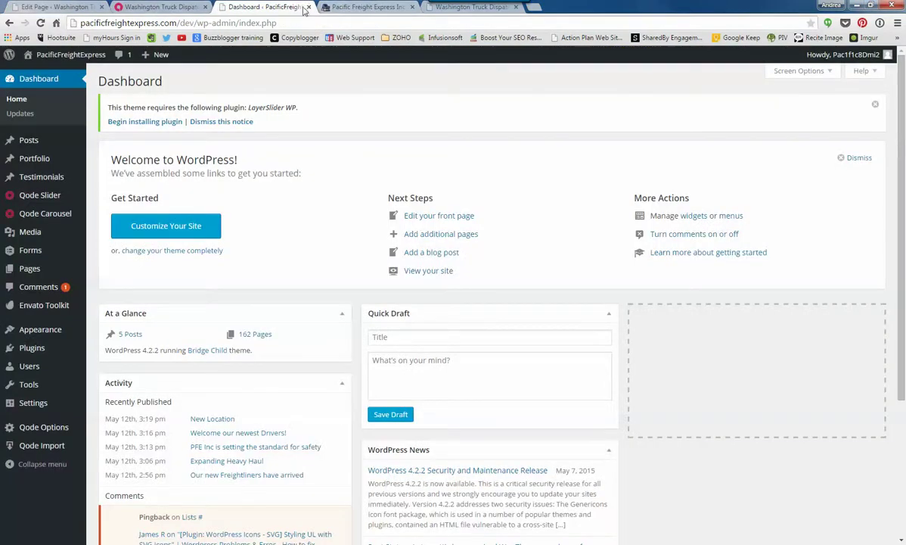
pyautogui.click(378, 8)
pyautogui.moveTo(439, 6); pyautogui.dragTo(529, 6)
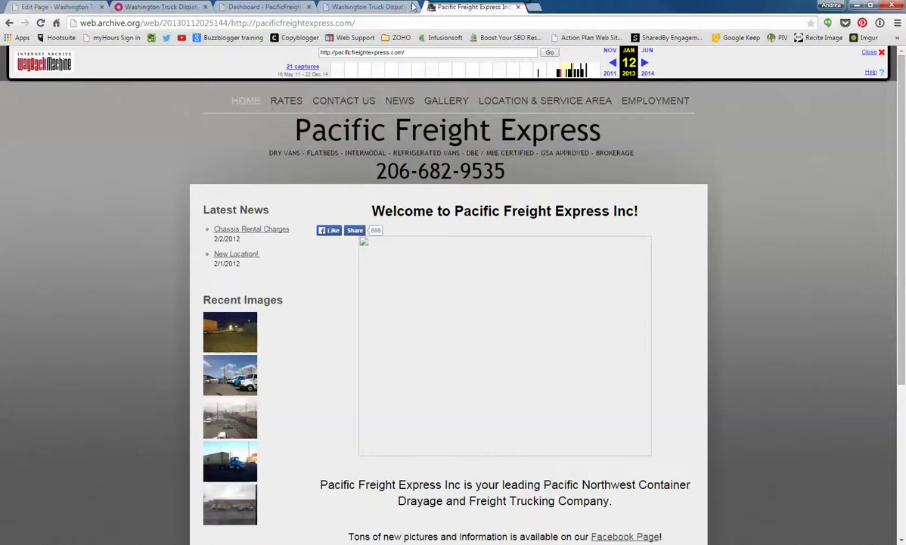
pyautogui.click(367, 7)
# - Copy the Washington Truck Dispatch site address and return to the About Us editor
pyautogui.click(182, 23)
pyautogui.rightClick(179, 26)
pyautogui.click(201, 63)
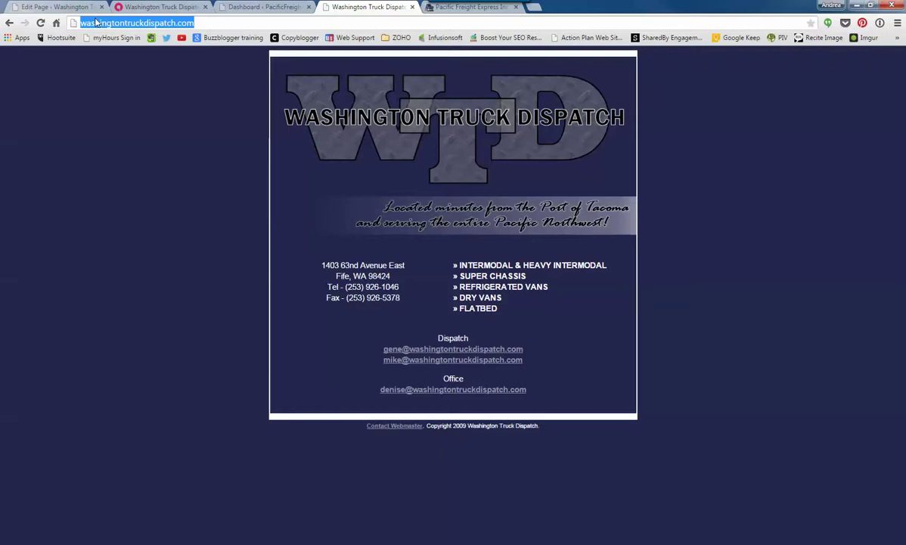
pyautogui.click(55, 9)
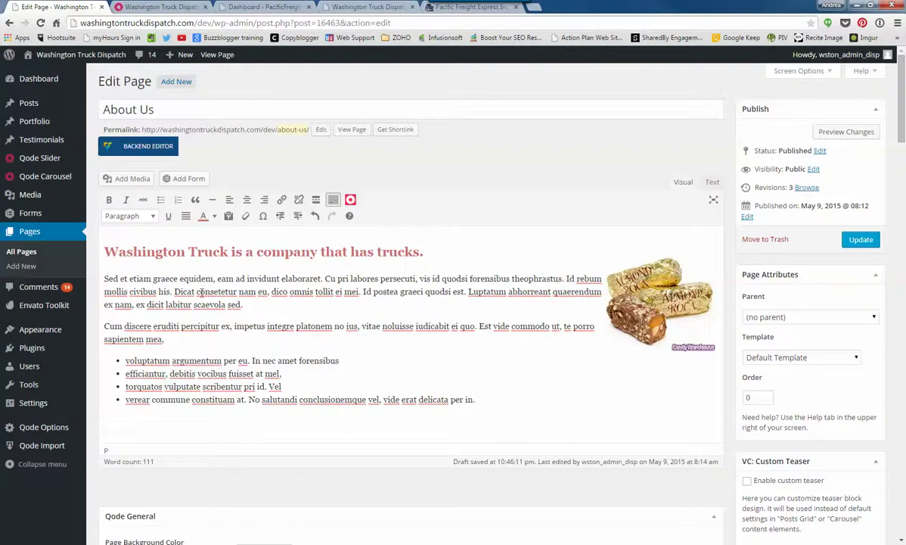
# - Insert a 'Washington Truck Dispatch' line before the Cum discere paragraph and select it
pyautogui.click(171, 333)
pyautogui.click(196, 337)
pyautogui.write('Washgtin')
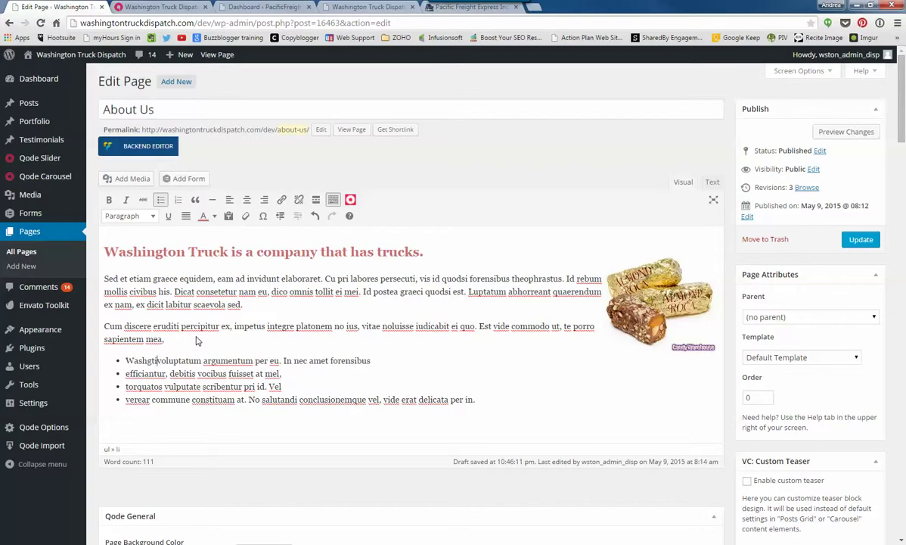
pyautogui.press('BackSpace')
pyautogui.press('BackSpace')
pyautogui.press('BackSpace')
pyautogui.press('BackSpace')
pyautogui.press('BackSpace')
pyautogui.press('BackSpace')
pyautogui.press('BackSpace')
pyautogui.press('BackSpace')
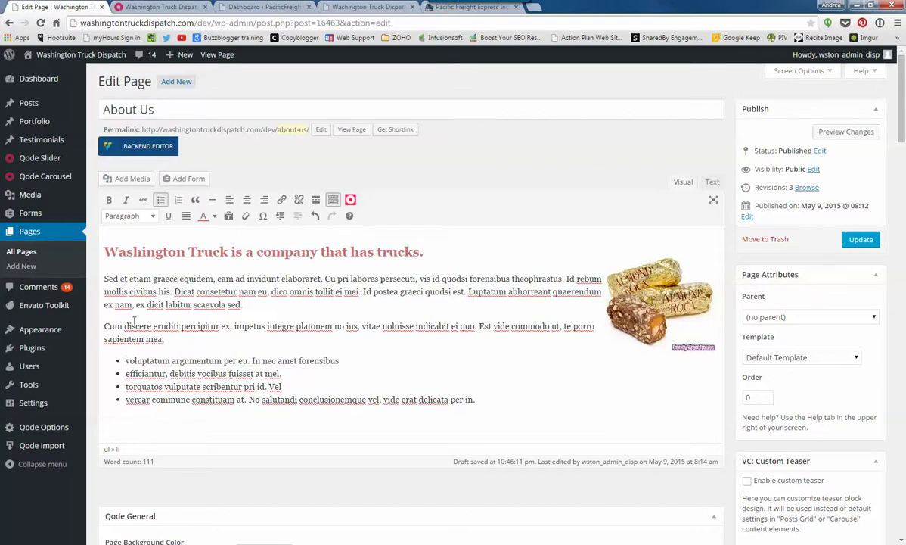
pyautogui.click(106, 326)
pyautogui.write('Washington Truc')
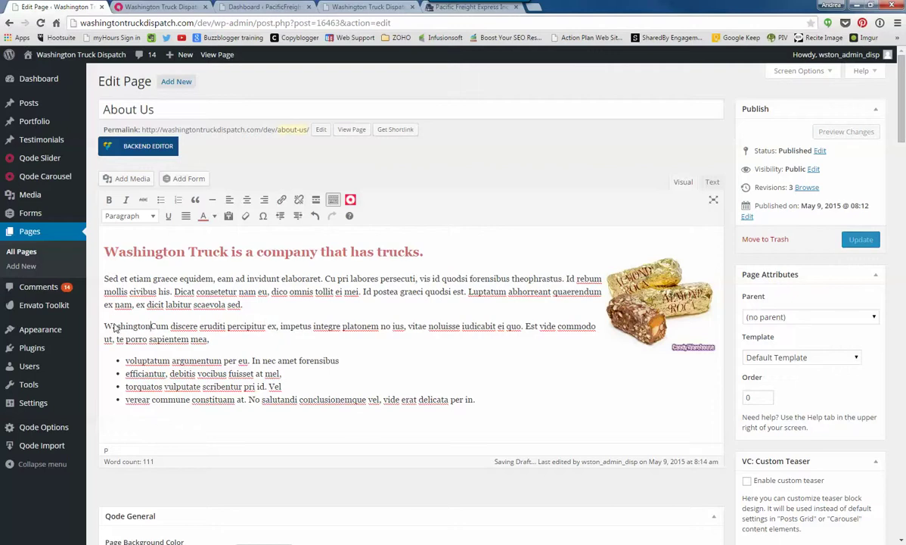
pyautogui.write('k Dispatch')
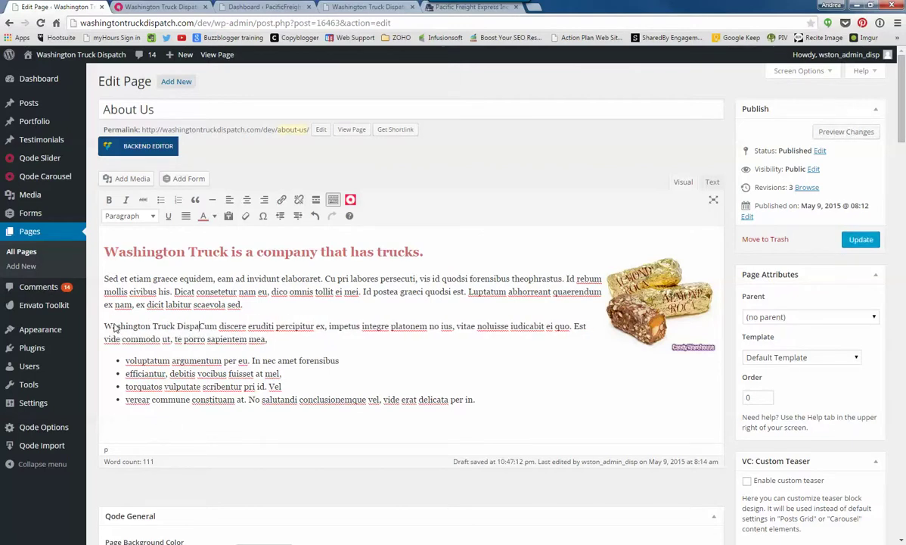
pyautogui.press('Return')
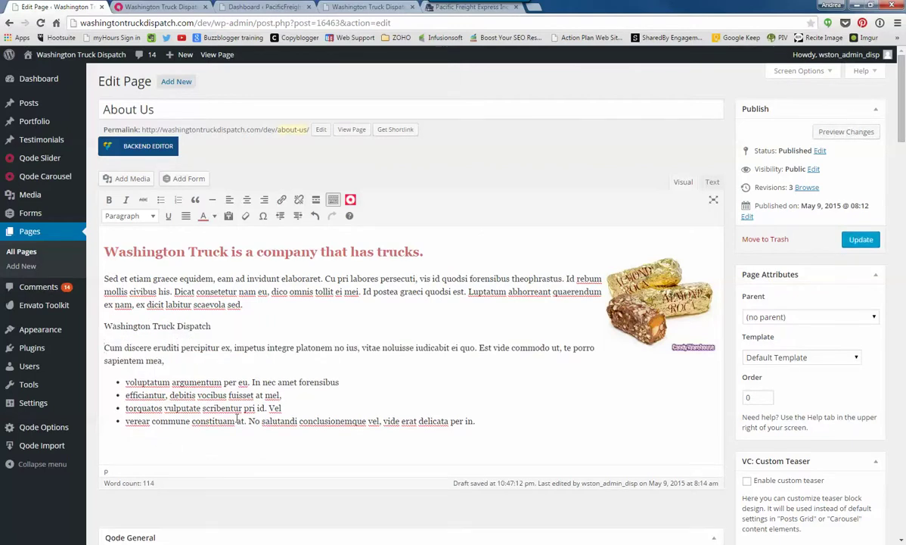
pyautogui.moveTo(215, 327); pyautogui.dragTo(78, 318)
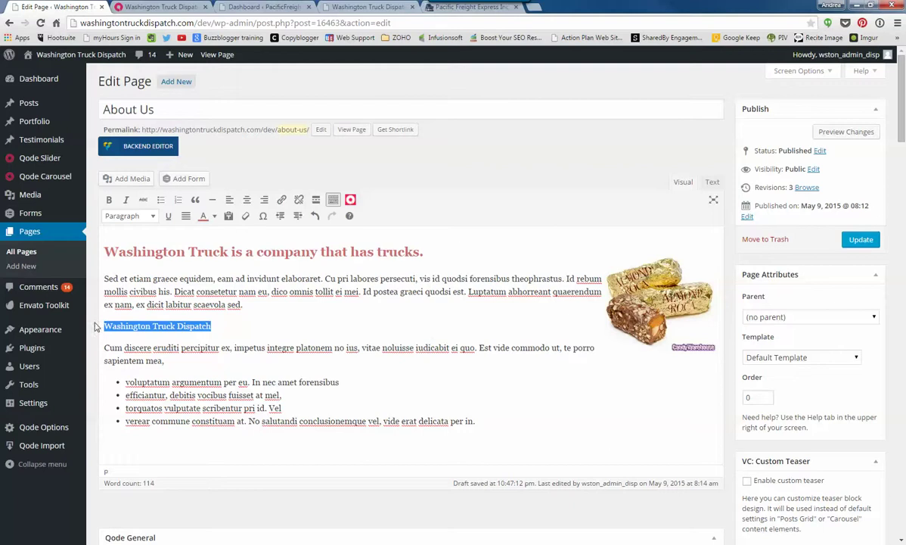
pyautogui.click(281, 202)
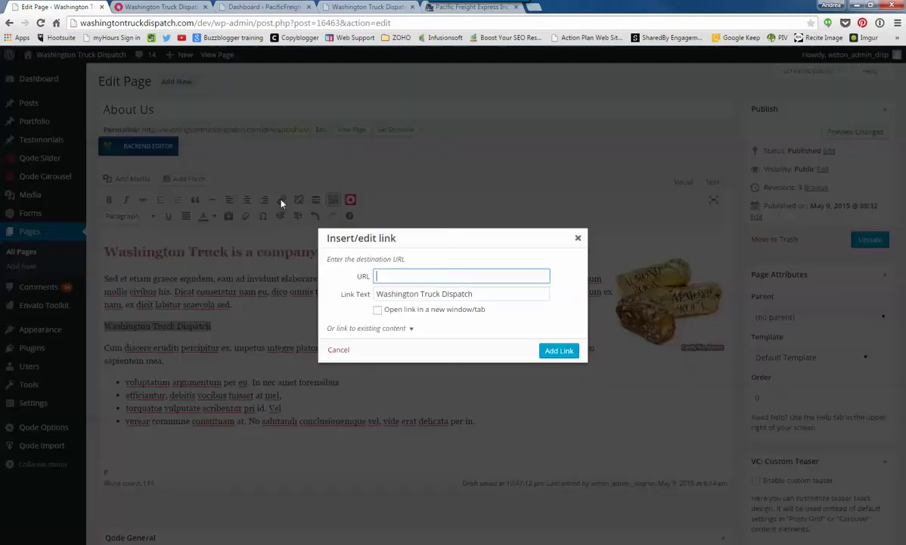
pyautogui.hotkey('ctrl', 'v')
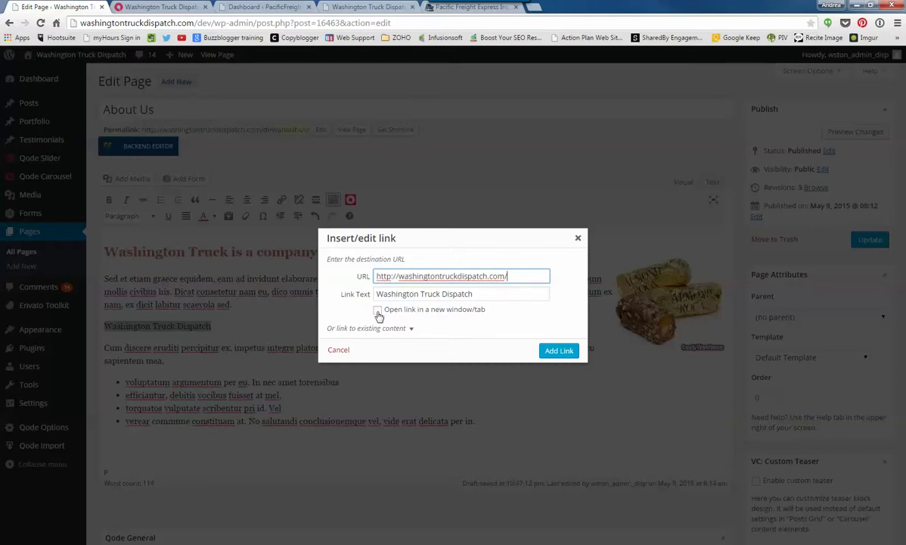
pyautogui.click(377, 310)
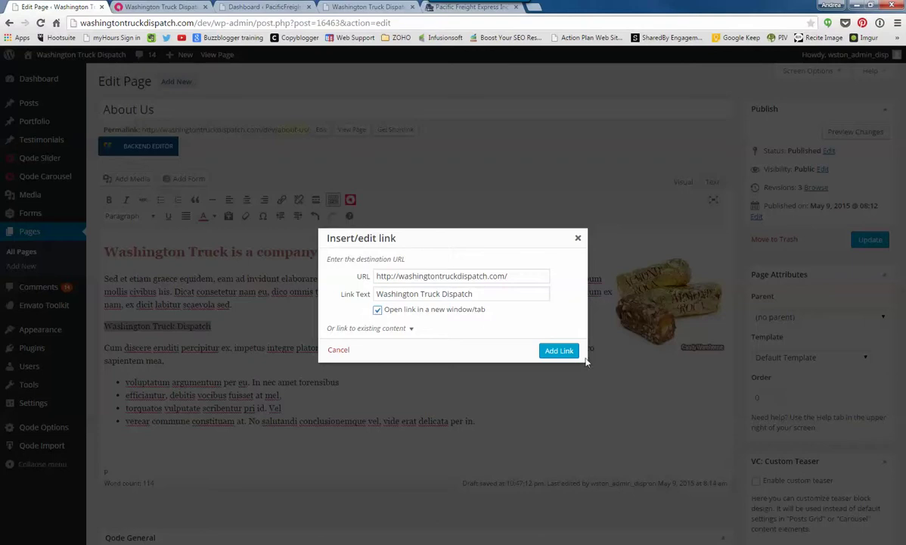
pyautogui.click(558, 350)
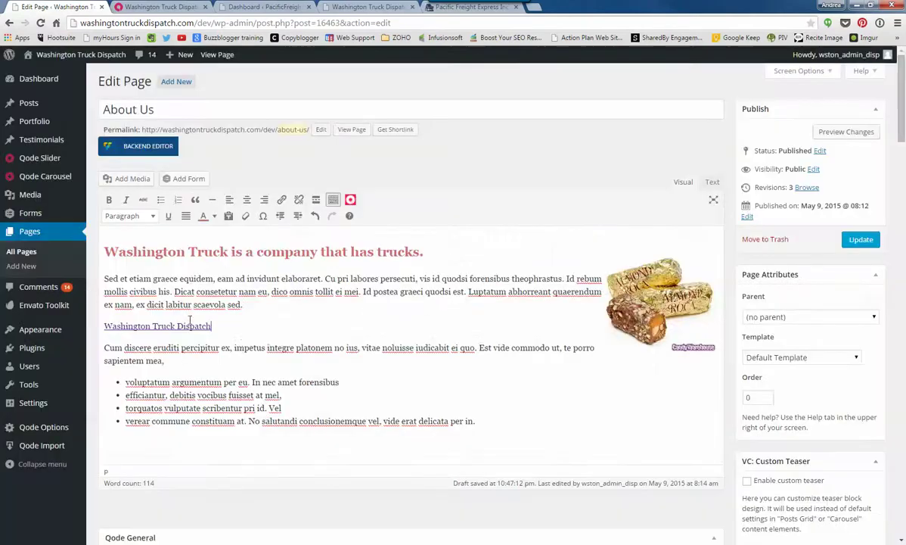
# - Underline the Washington Truck Dispatch link text
pyautogui.moveTo(217, 324); pyautogui.dragTo(101, 325)
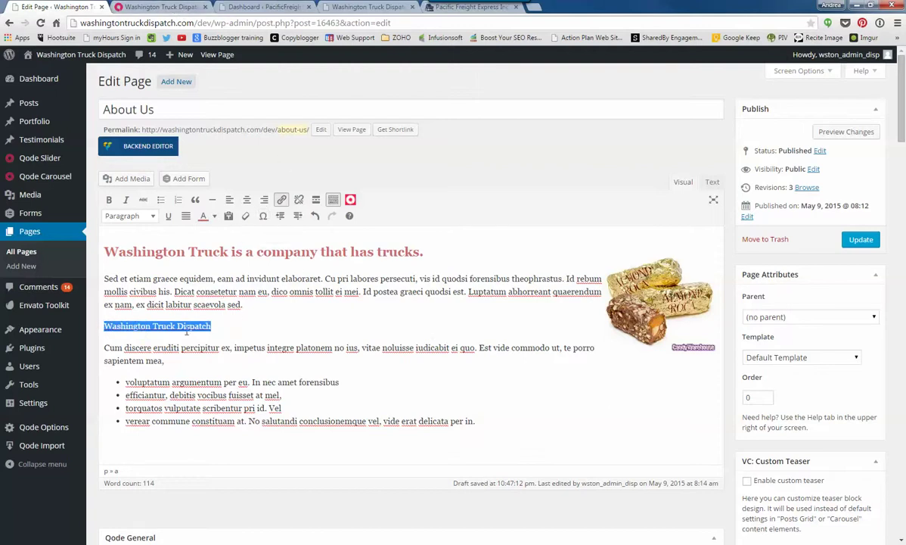
pyautogui.click(170, 218)
pyautogui.click(293, 339)
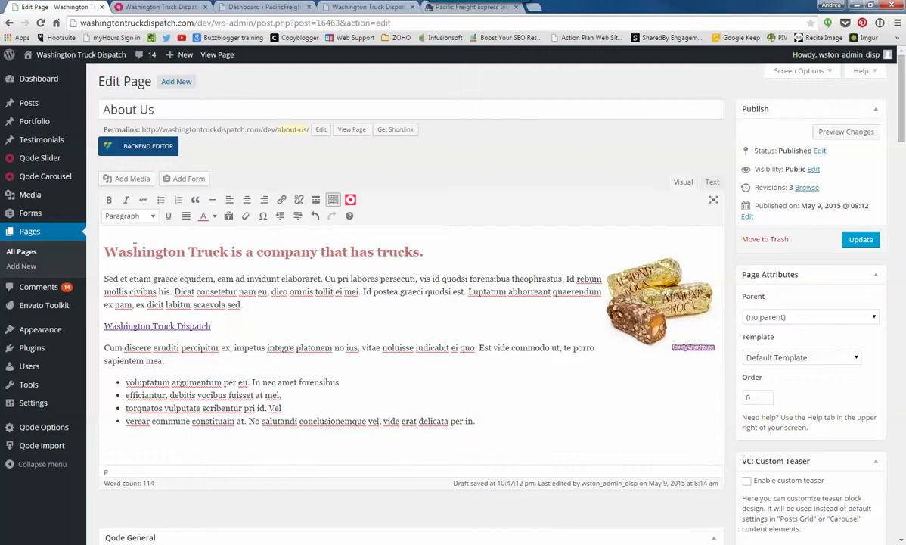
pyautogui.click(156, 327)
pyautogui.click(626, 281)
# - Color the About Us heading blue and update the page
pyautogui.moveTo(443, 252); pyautogui.dragTo(52, 261)
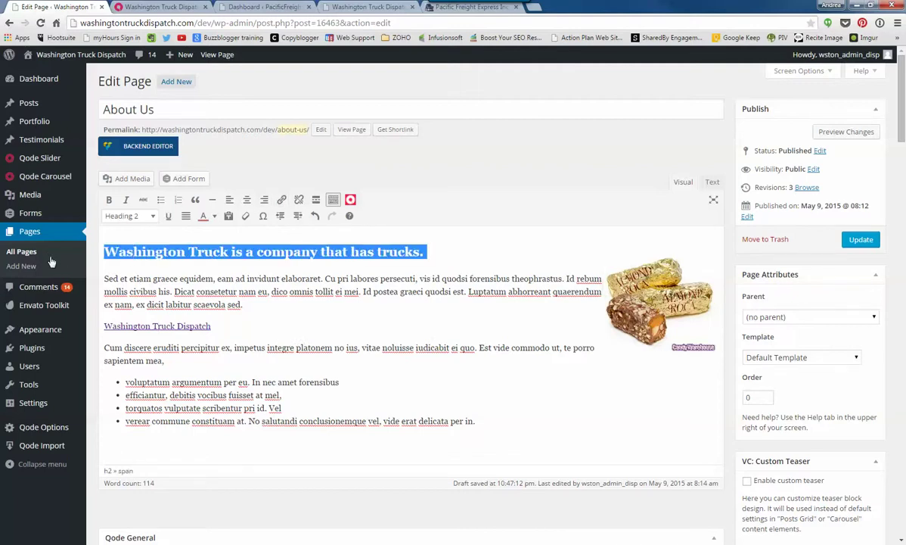
pyautogui.click(214, 215)
pyautogui.click(250, 251)
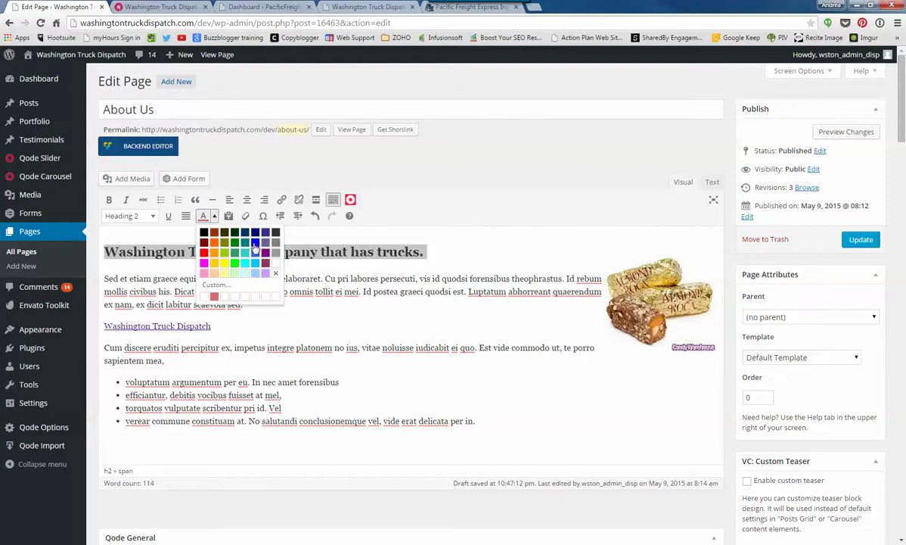
pyautogui.click(334, 345)
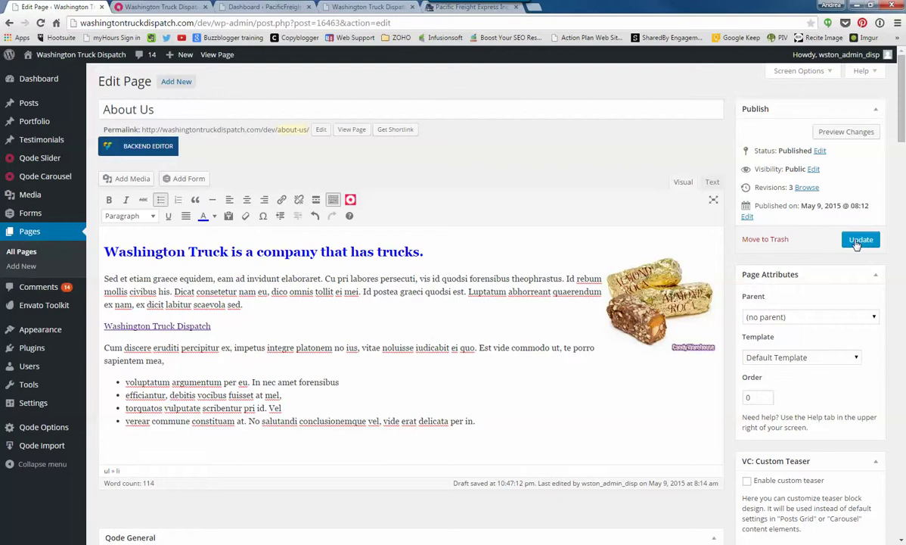
pyautogui.click(861, 241)
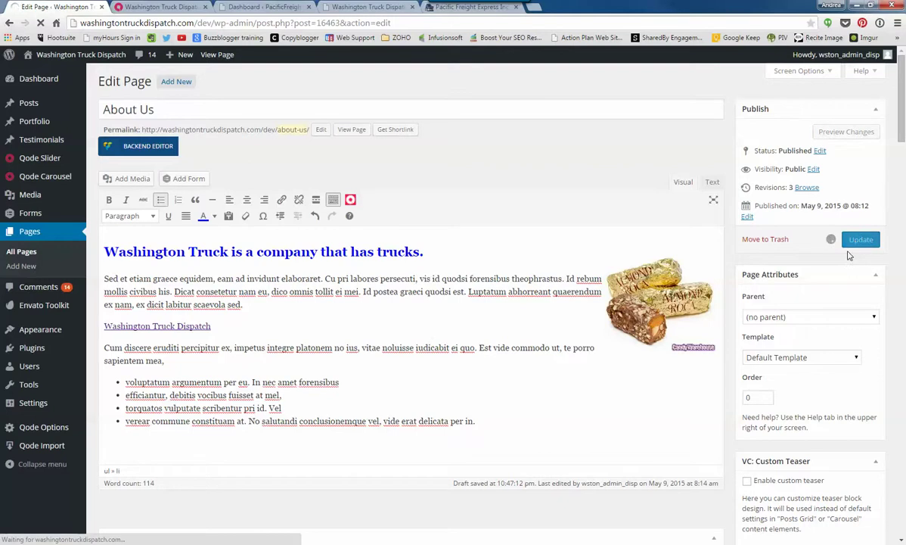
# - Reload the live About Us page to check the updated heading and link
pyautogui.click(171, 8)
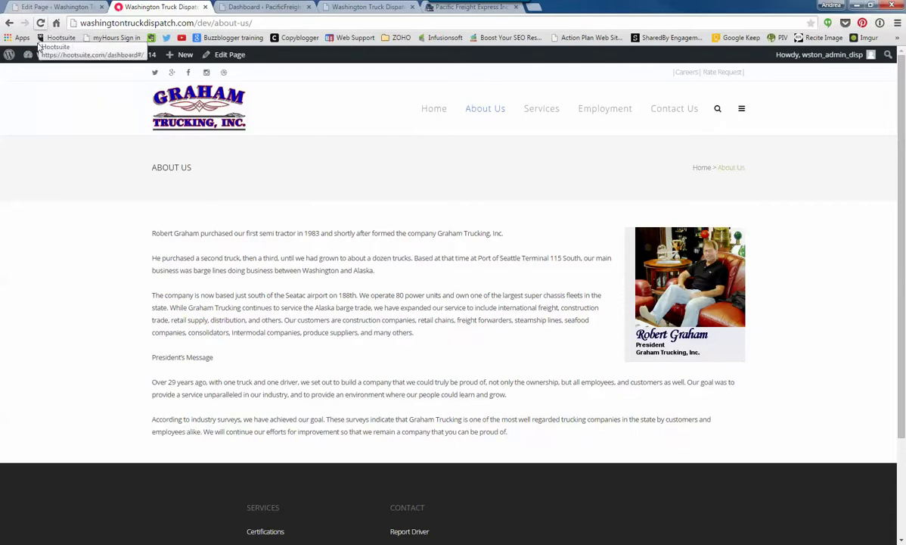
pyautogui.click(41, 23)
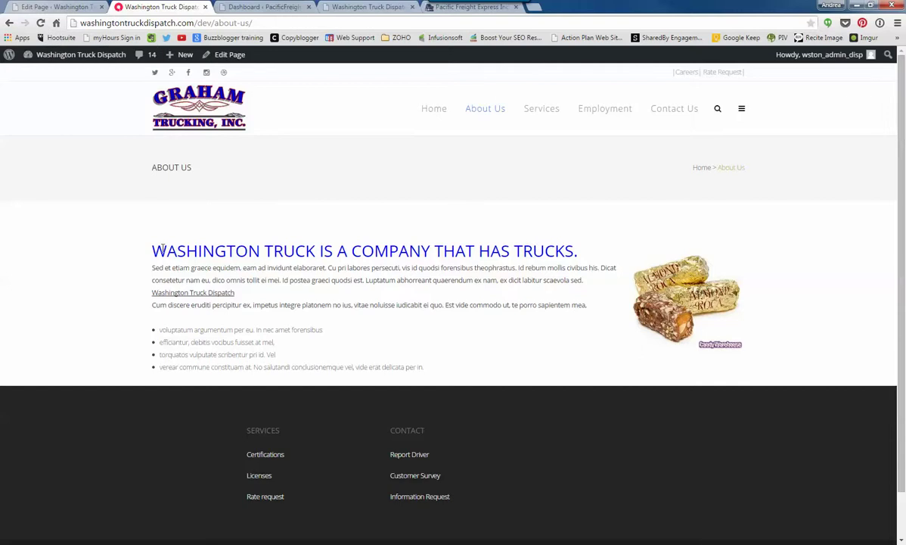
pyautogui.moveTo(164, 251); pyautogui.dragTo(380, 254)
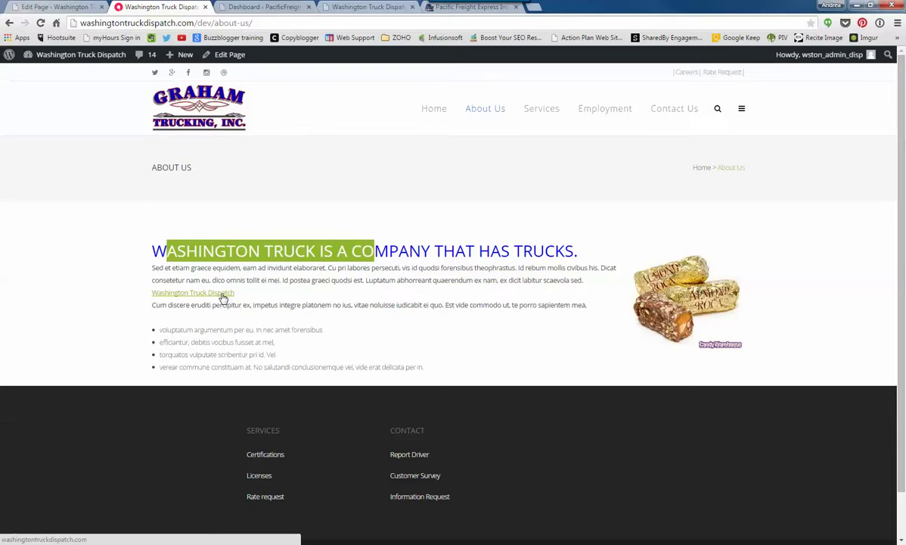
pyautogui.click(334, 268)
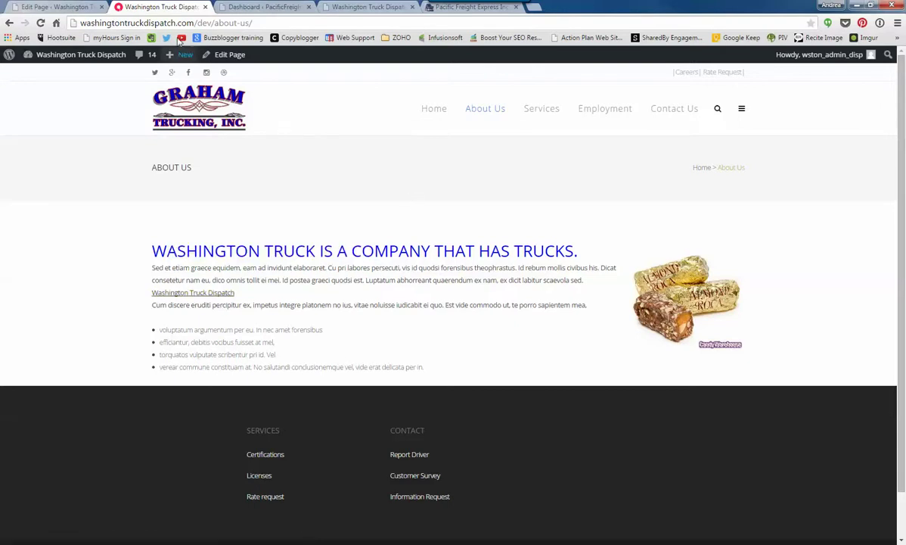
# - Browse the live site's Services, Employment and Contact Us pages
pyautogui.click(546, 112)
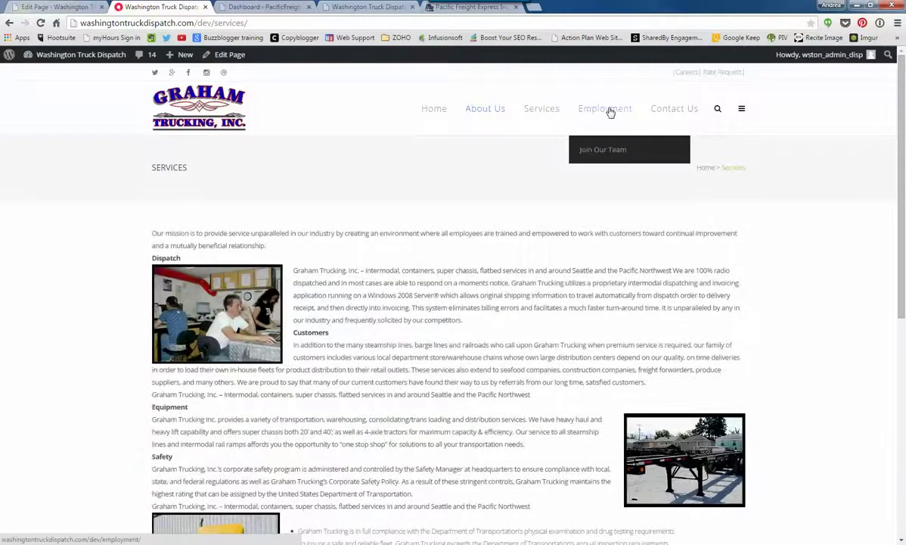
pyautogui.click(610, 112)
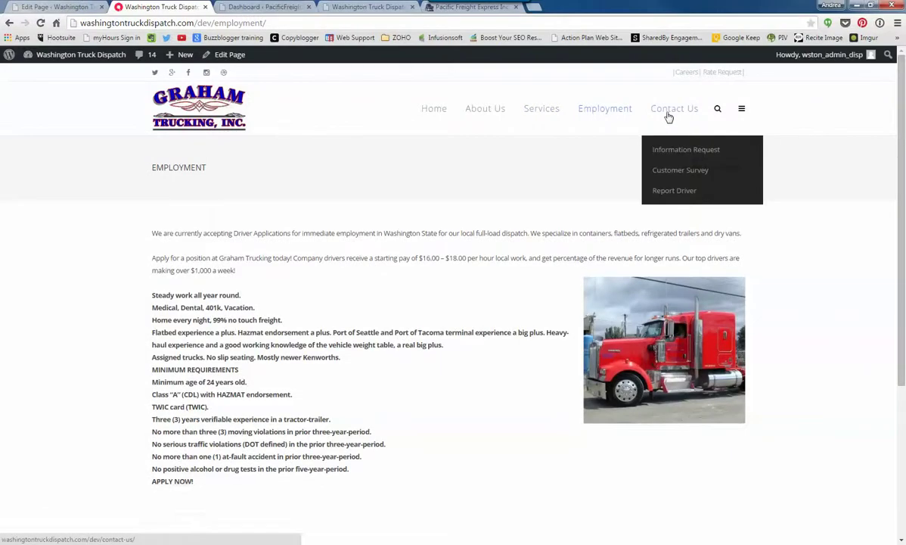
pyautogui.click(669, 116)
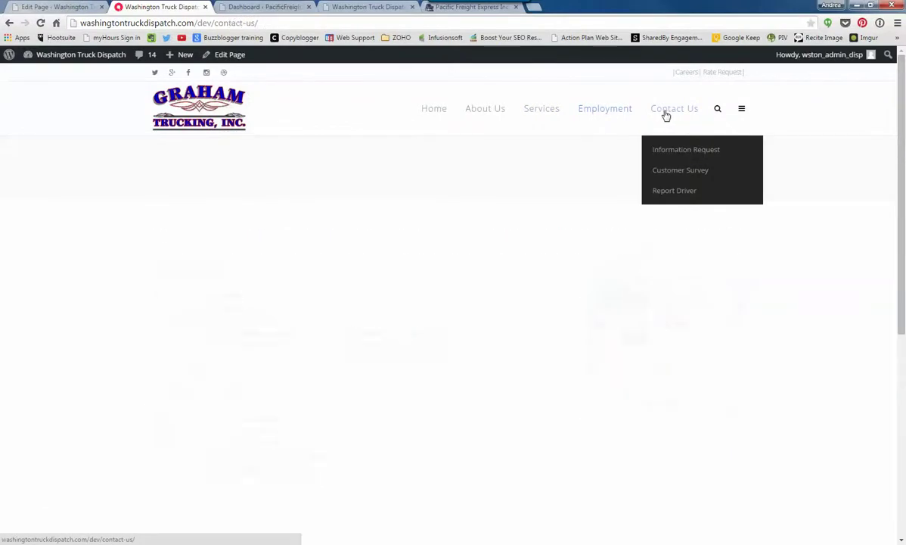